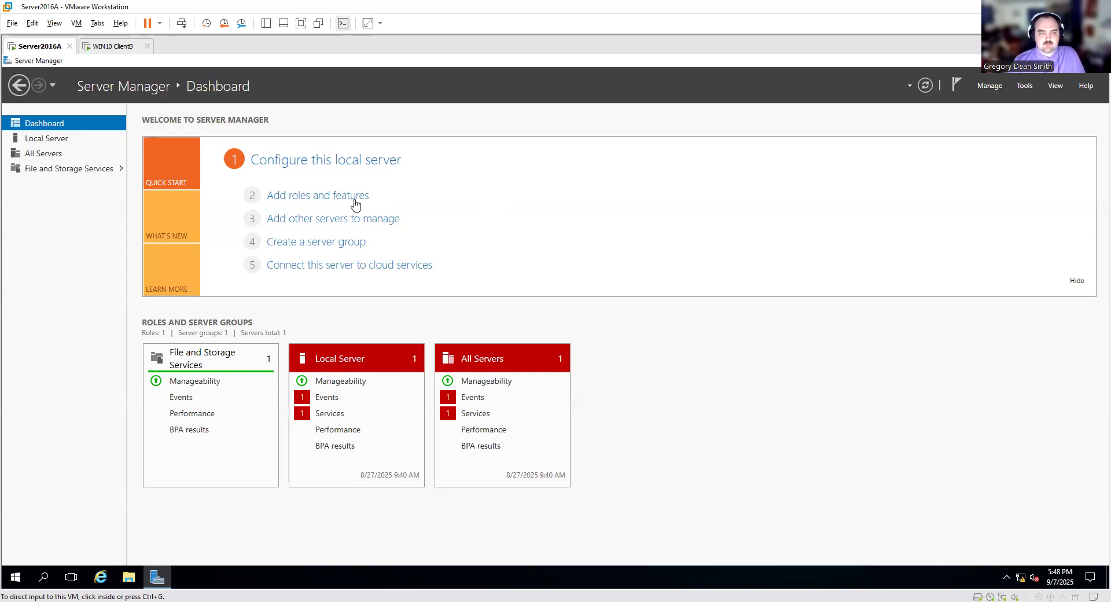
Begin a role-based installation on Server2016A and select the DHCP Server role with its required management tools.
click(356, 205)
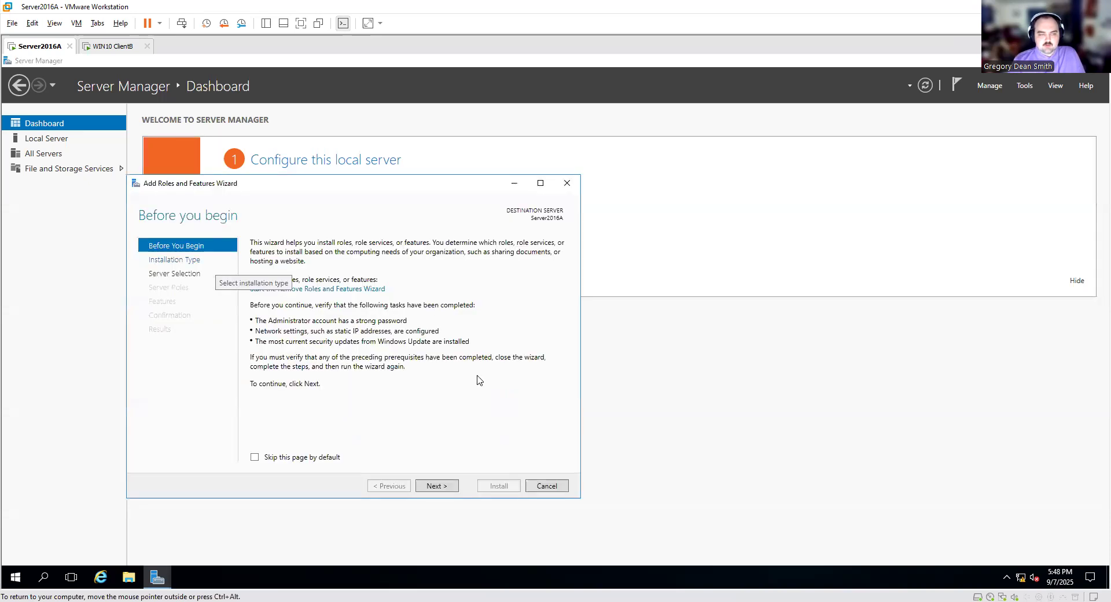
click(453, 490)
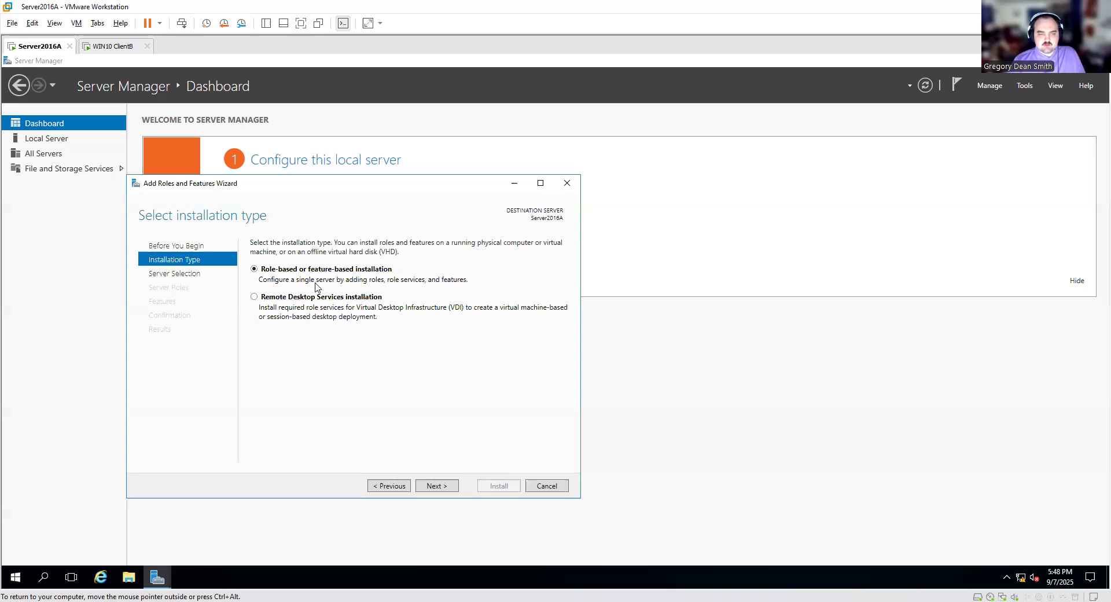
click(448, 489)
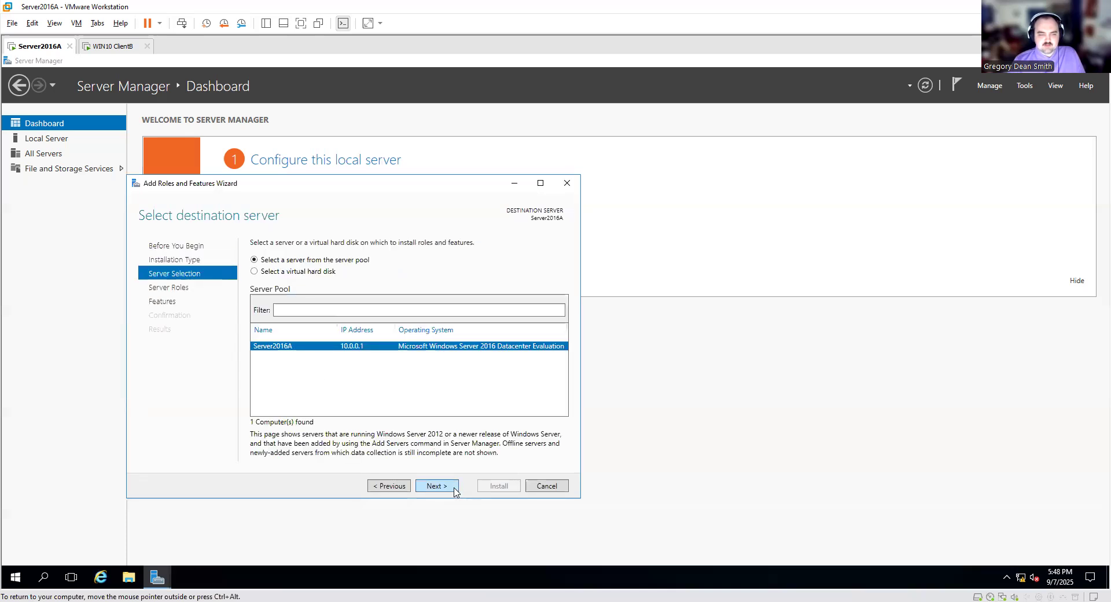
click(454, 489)
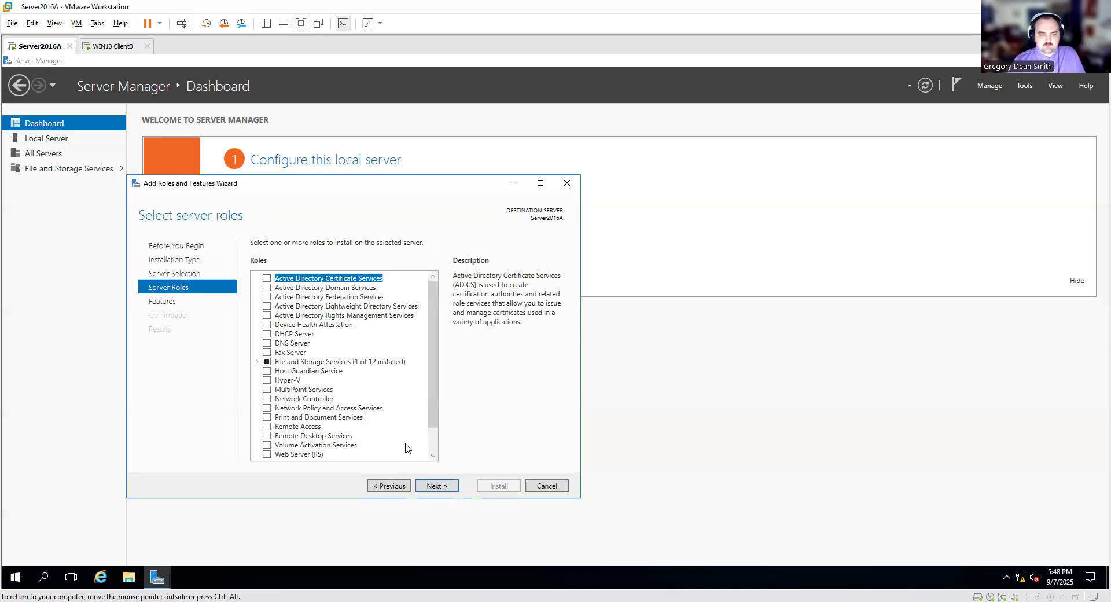
click(266, 334)
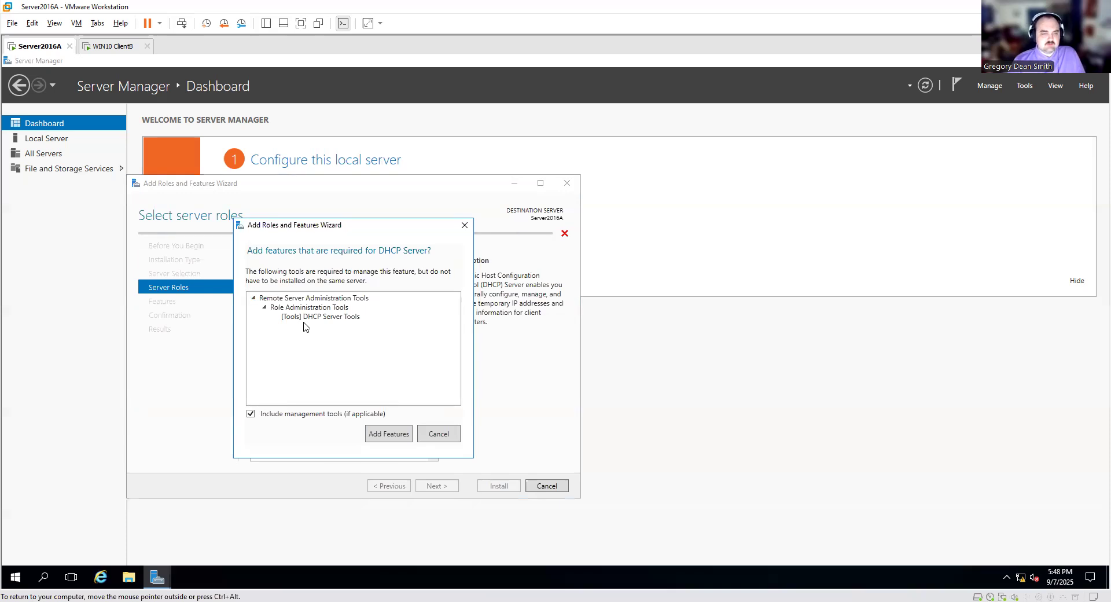
click(379, 439)
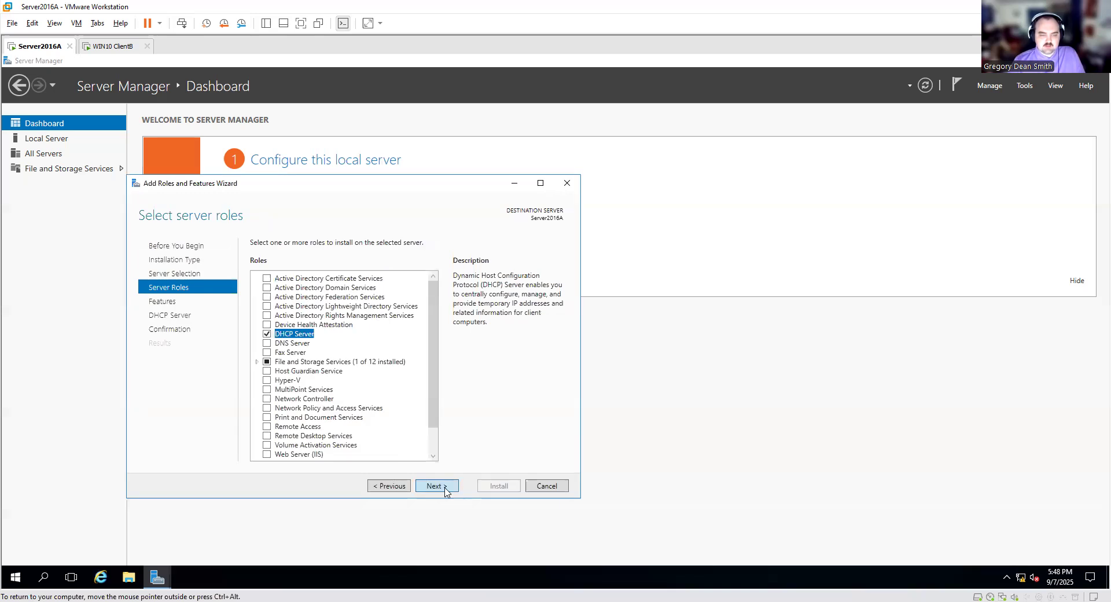
Keep the default features and install the DHCP Server role without automatic restart.
click(445, 491)
click(446, 491)
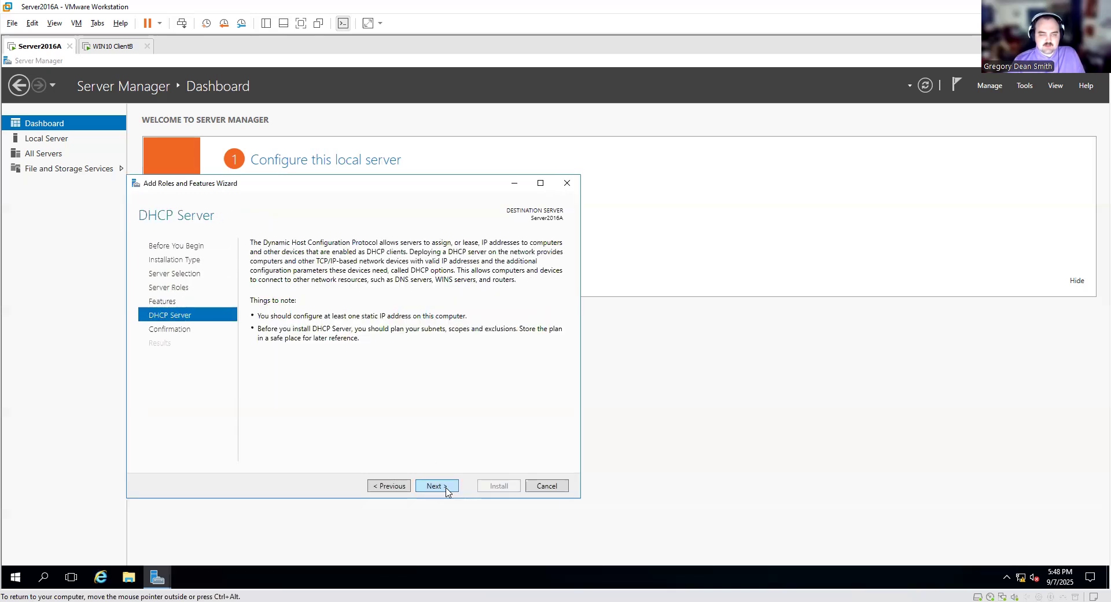
click(445, 491)
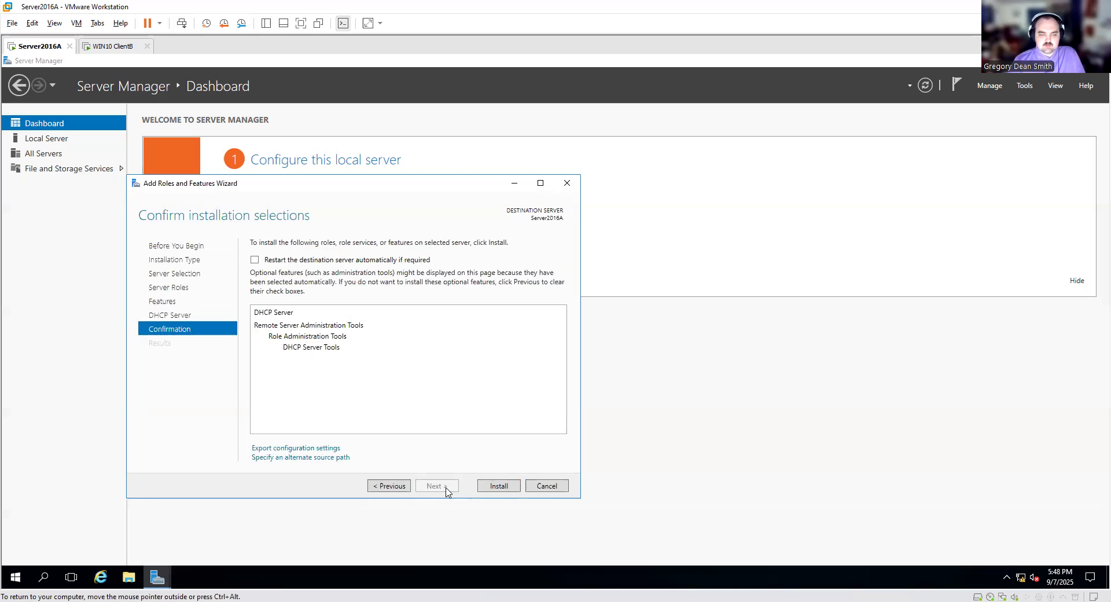
click(505, 491)
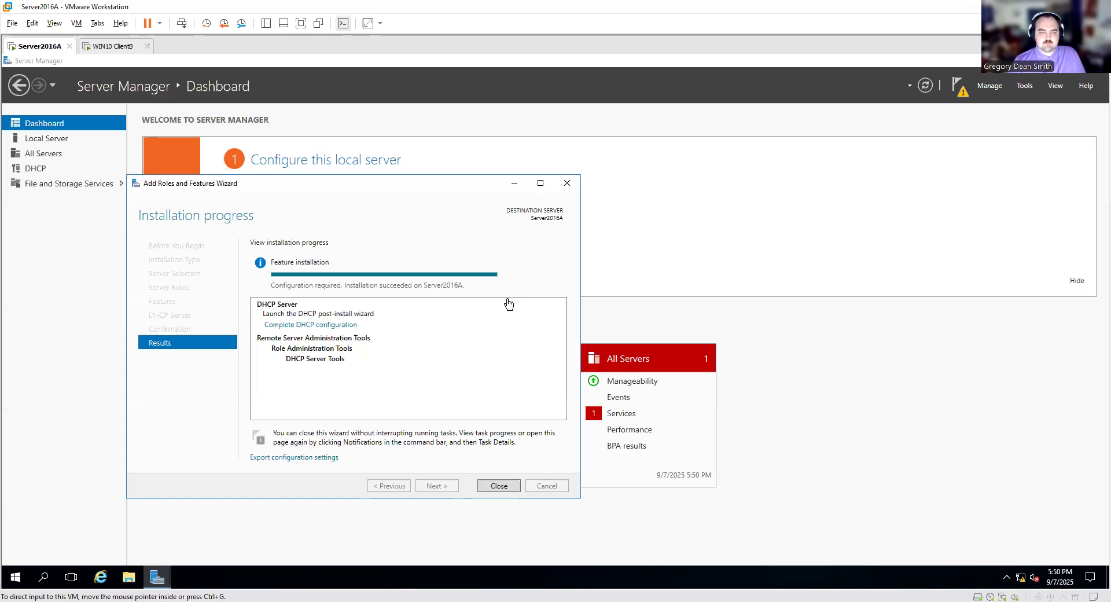
Complete the DHCP post-install configuration by committing the security group creation, and close both wizards.
click(322, 326)
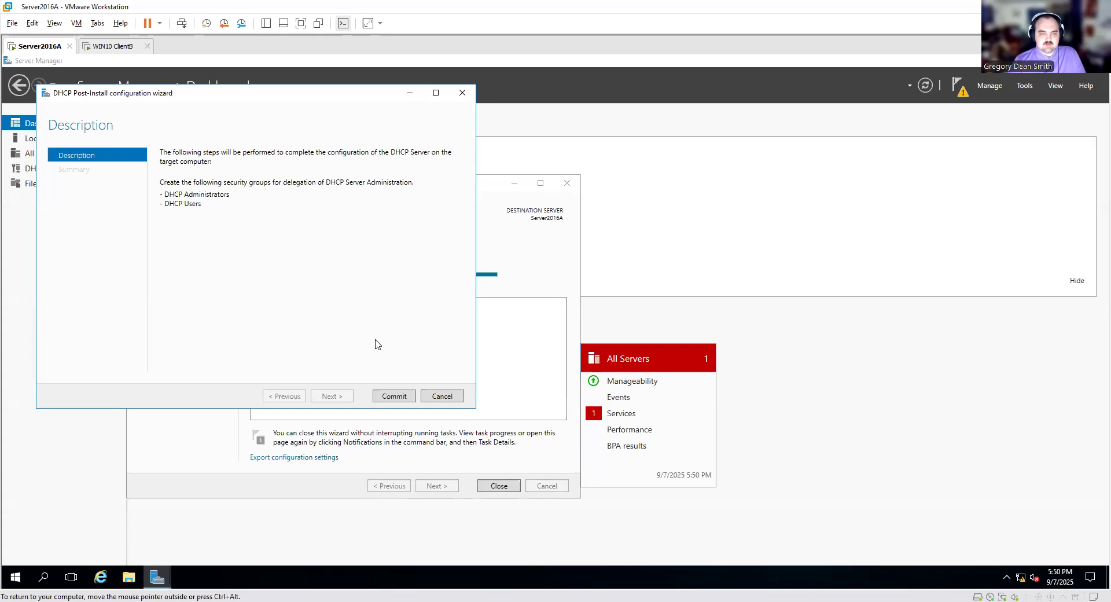
click(399, 396)
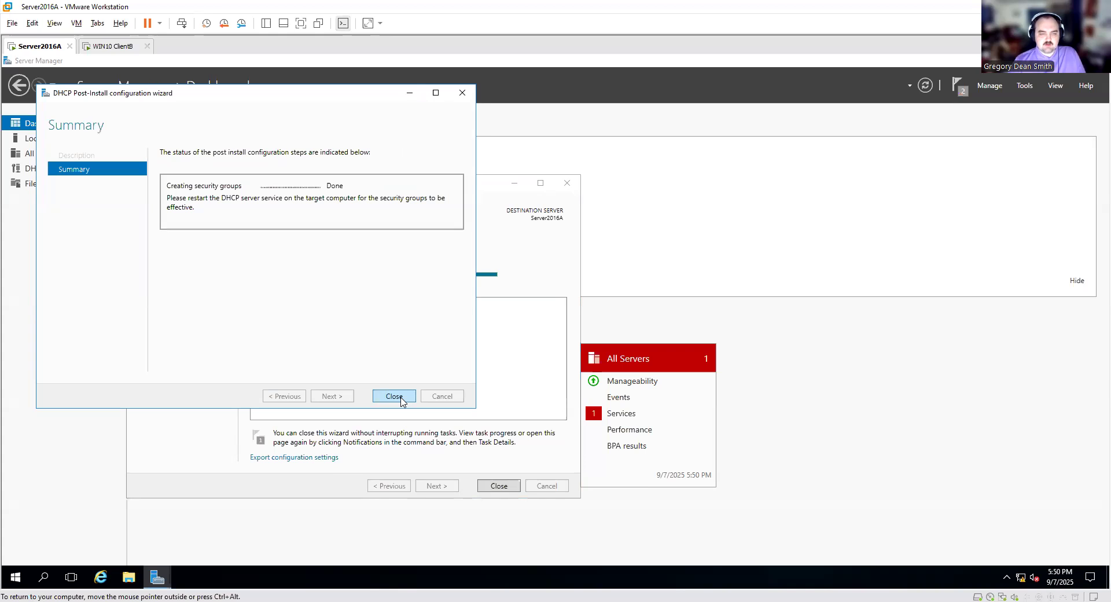
click(402, 399)
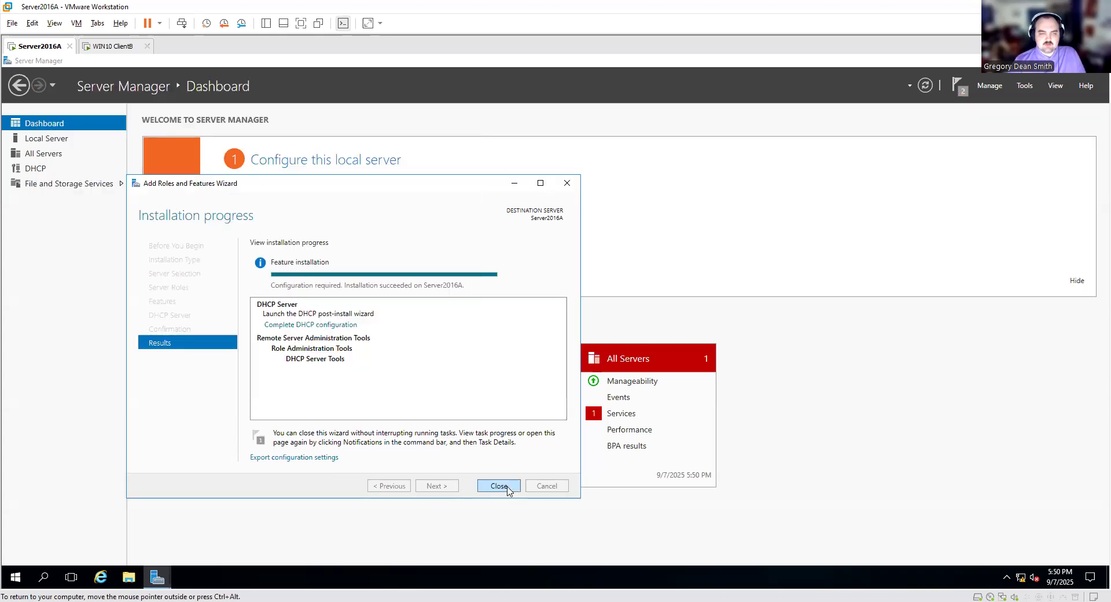
click(499, 485)
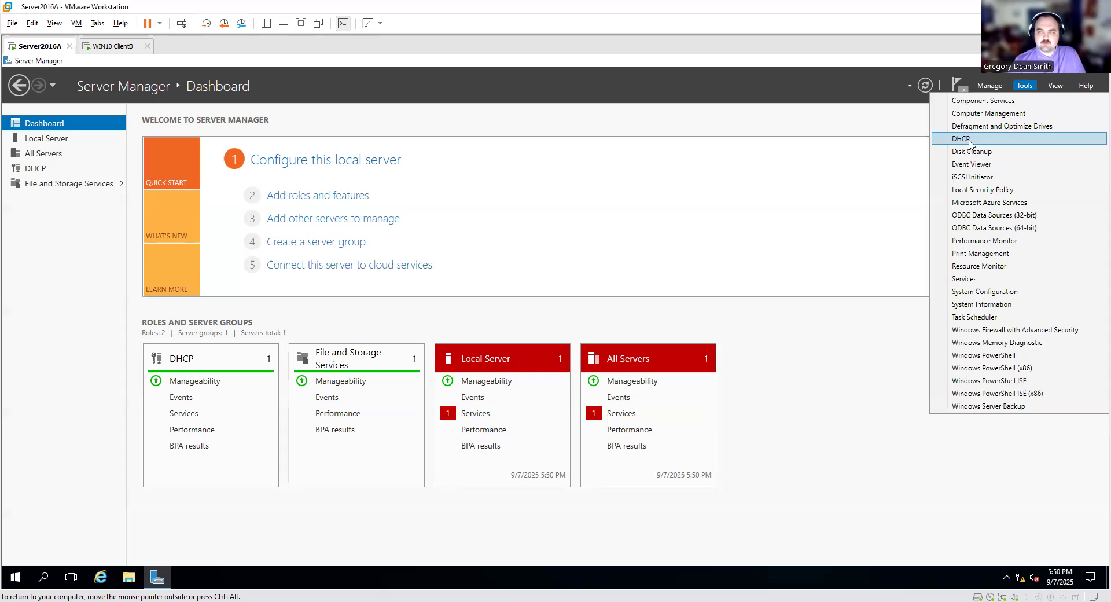
Open the DHCP management console and start a new scope under IPv4 of server2016a.
click(974, 139)
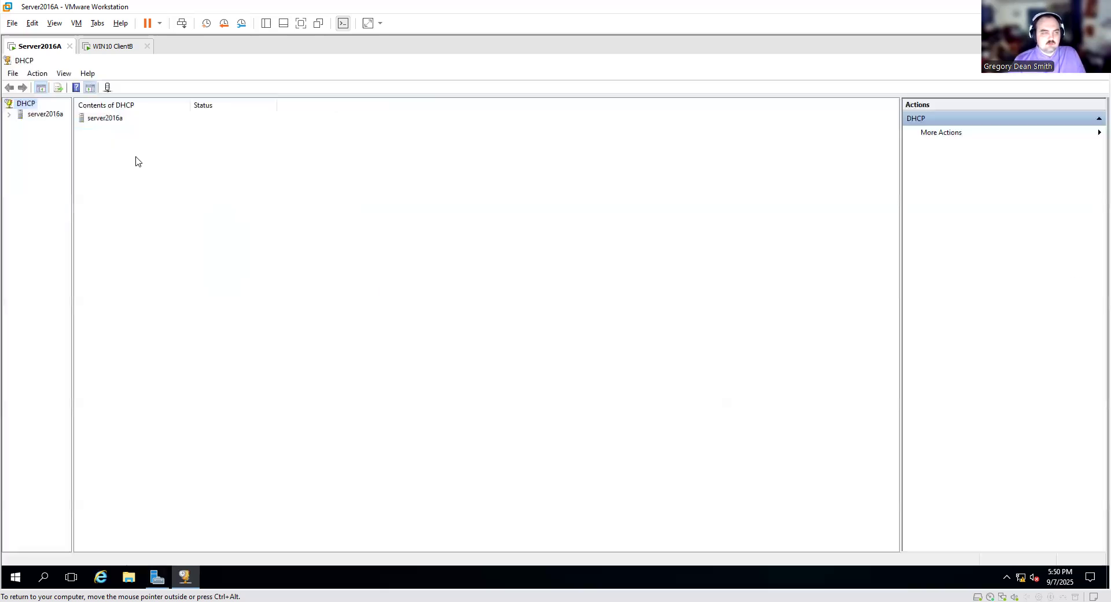
double_click(36, 116)
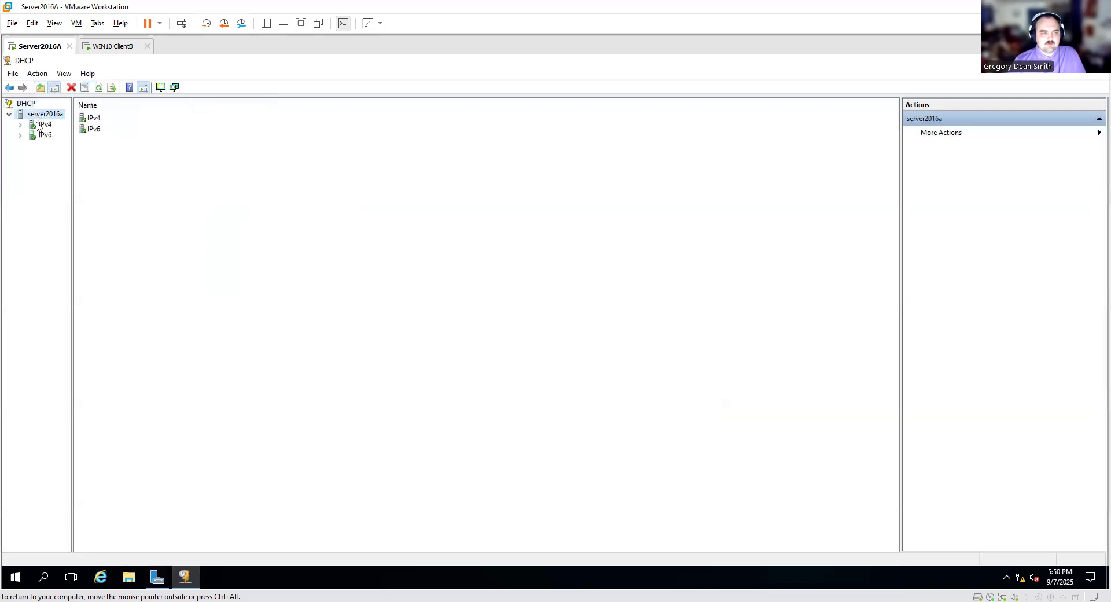
double_click(46, 125)
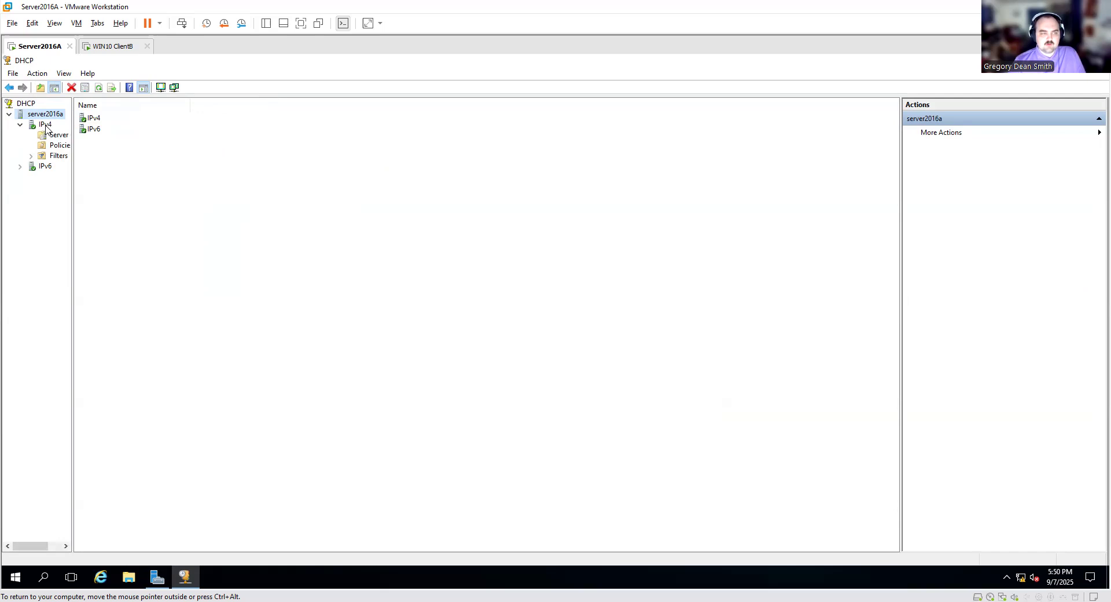
click(45, 125)
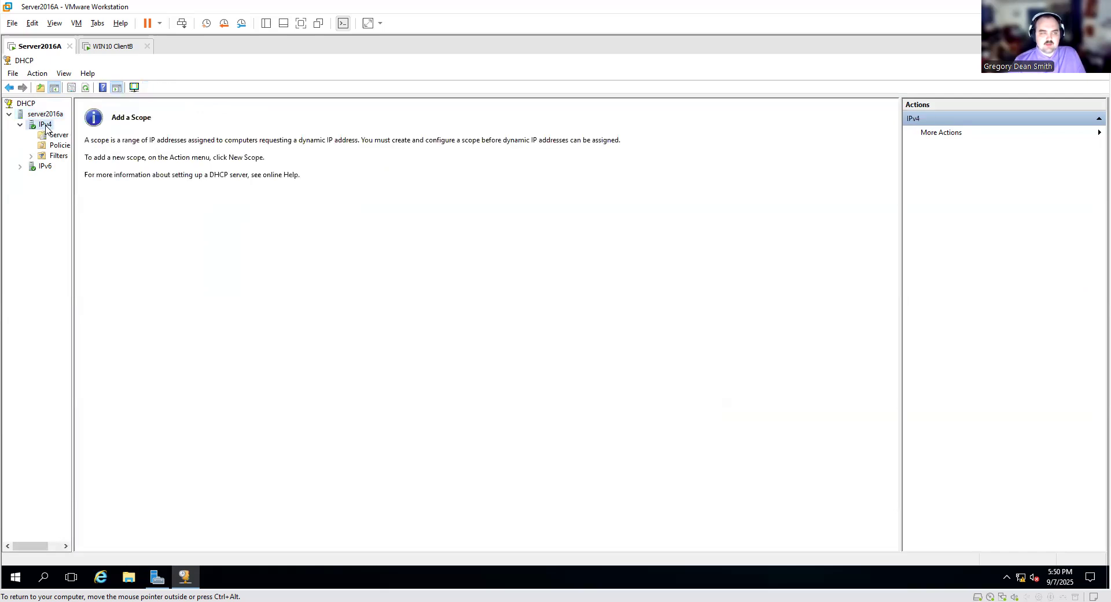
right_click(46, 126)
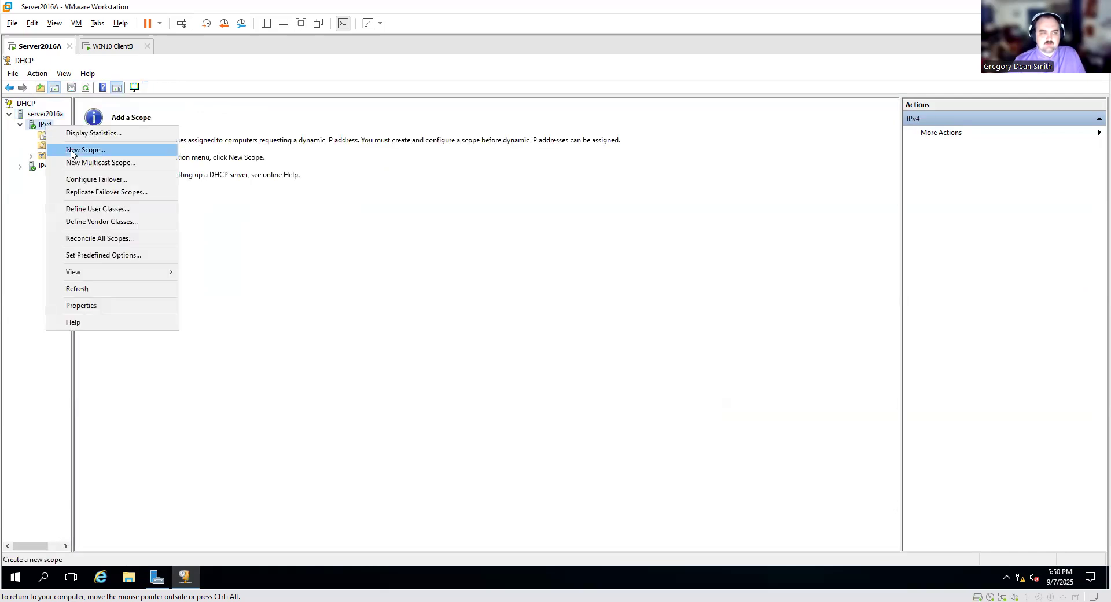
click(85, 149)
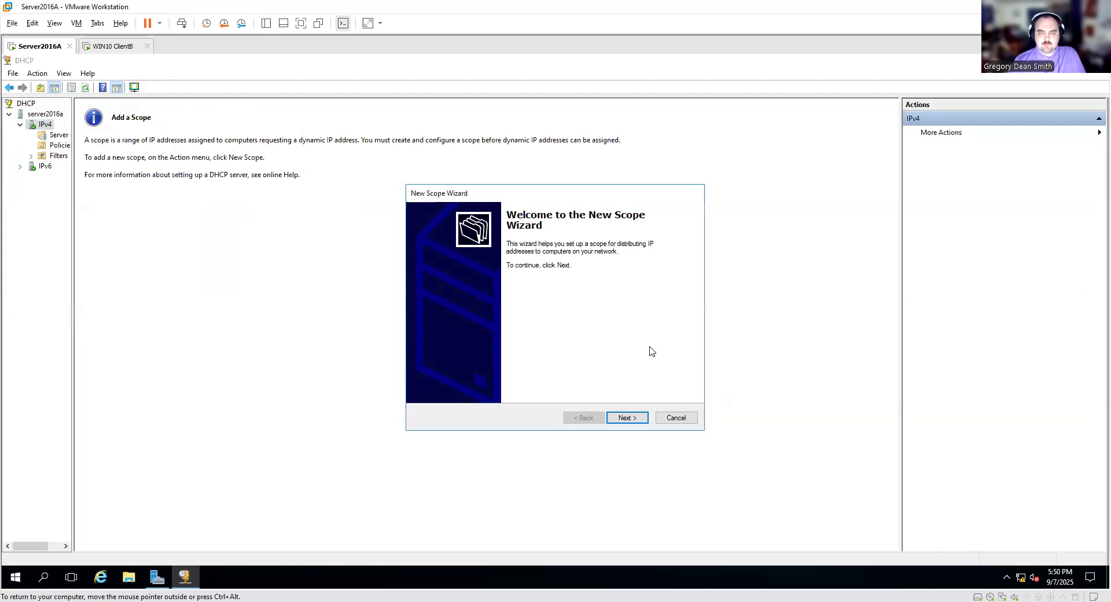
Name the scope "Project Scope" and describe it as "This is set up to test for our project".
click(627, 417)
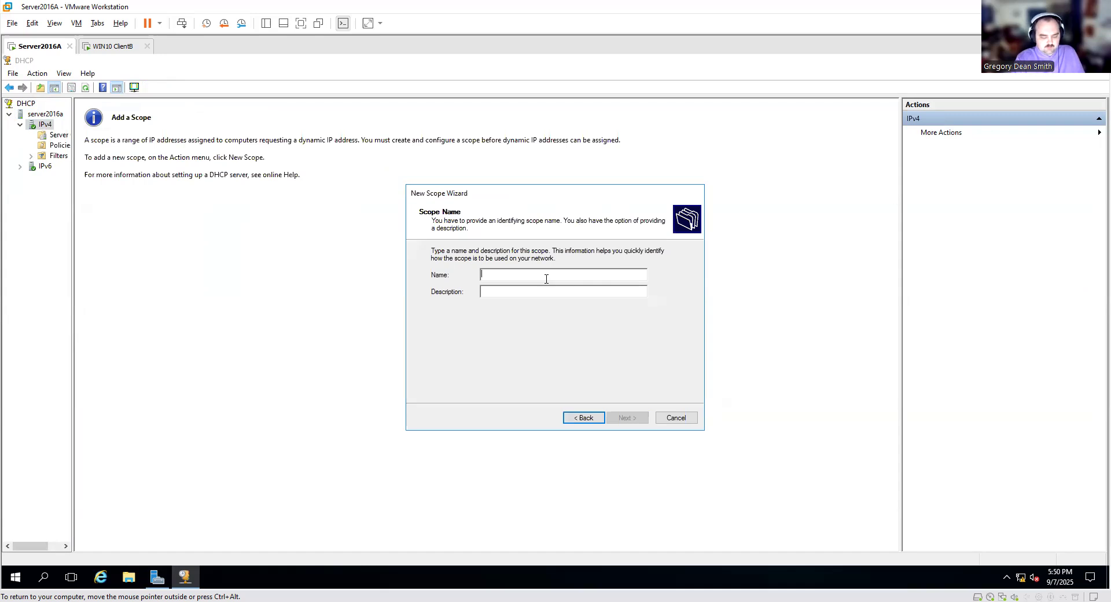
text(Projec)
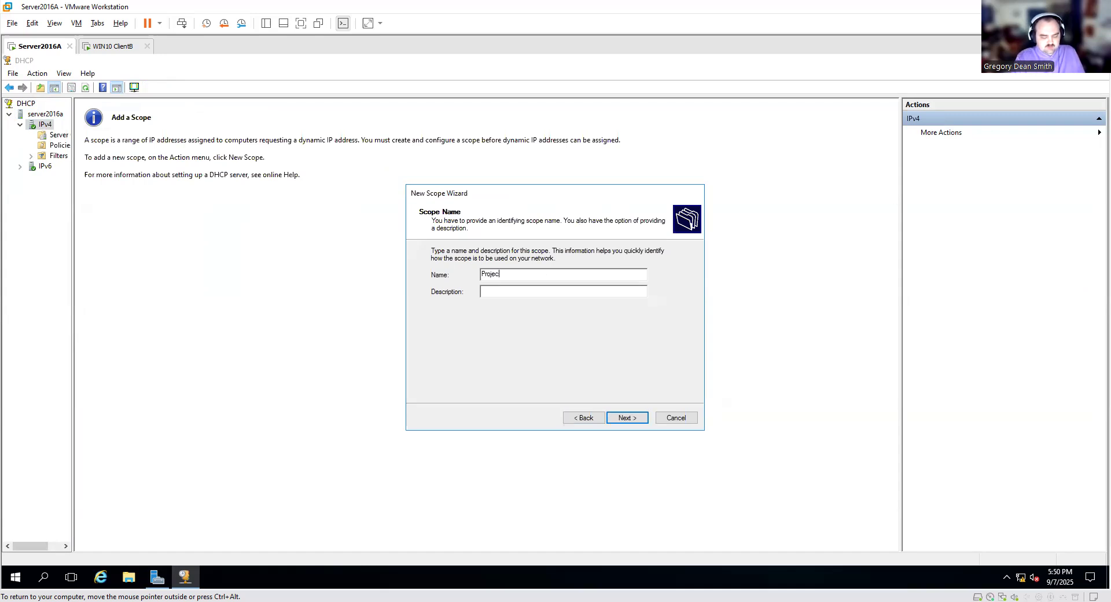
text(t Scope)
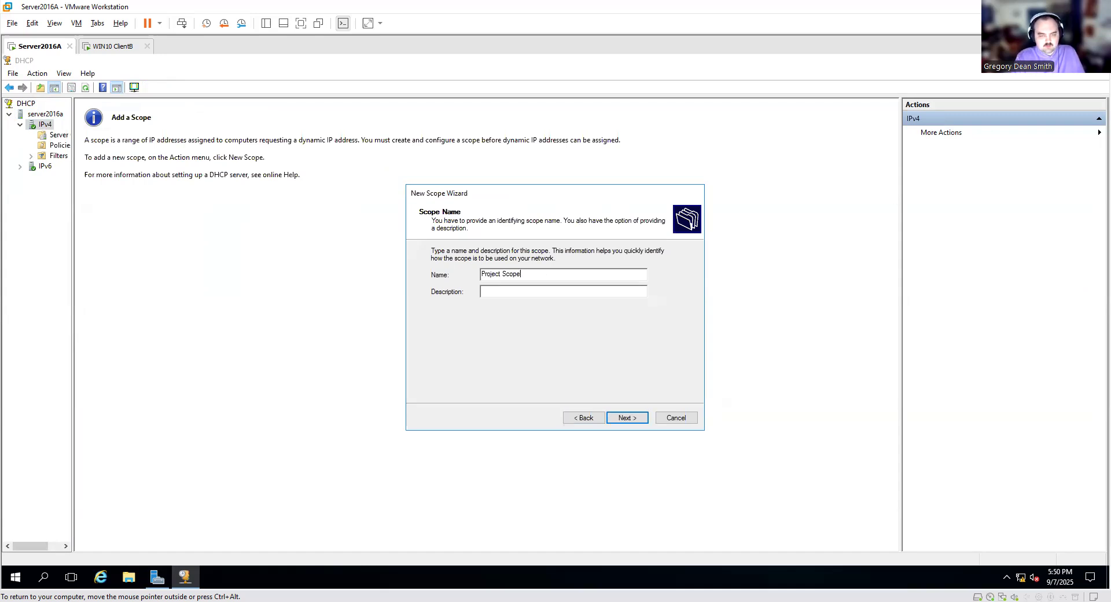
key(Tab)
text(T)
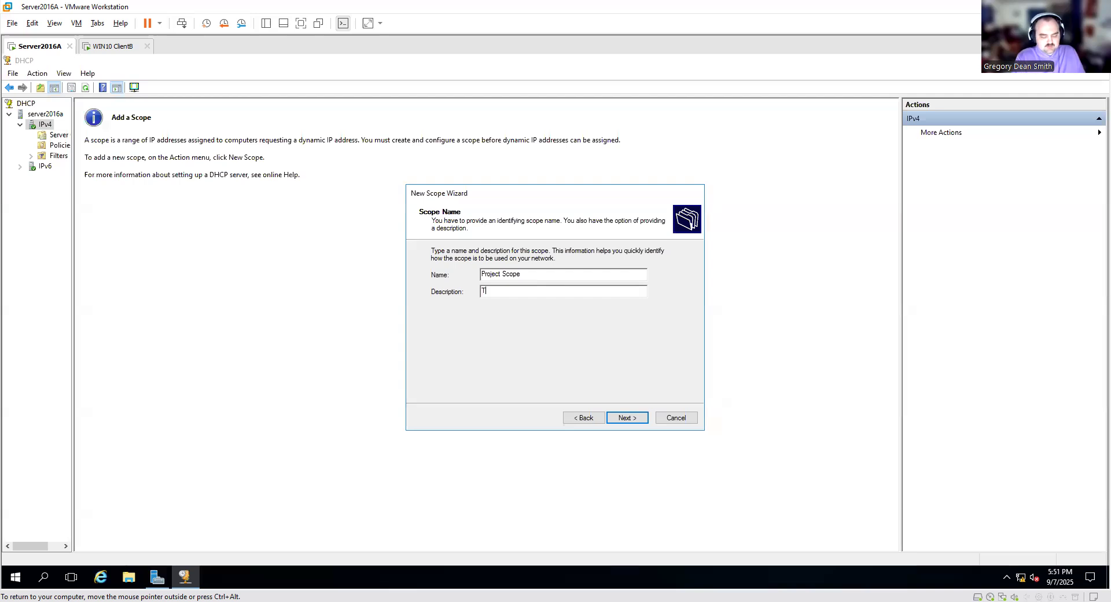
text(his is set up to test for our project)
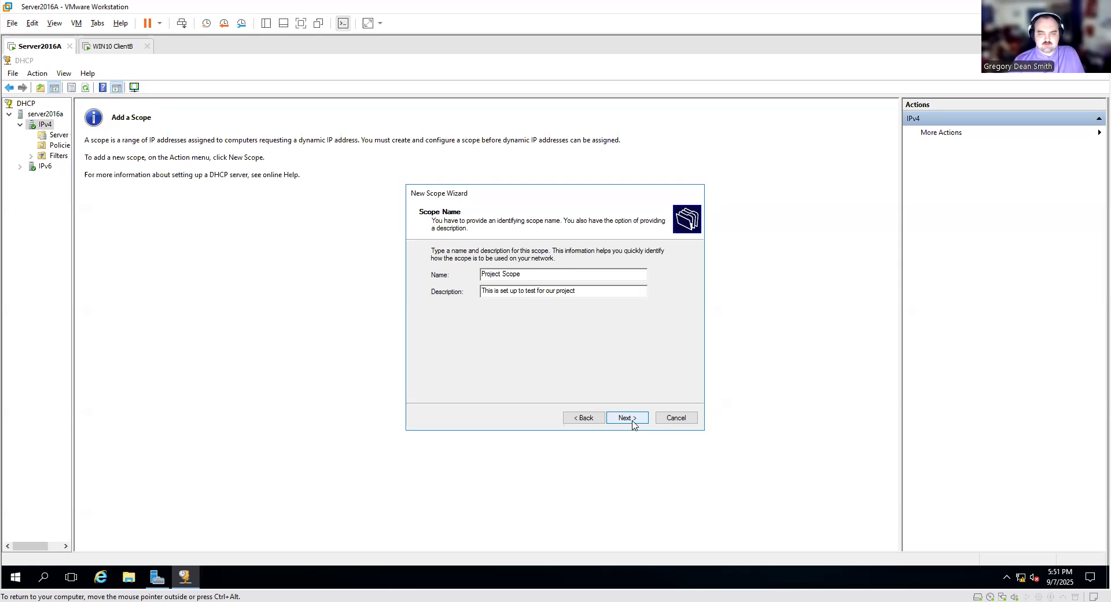
click(633, 424)
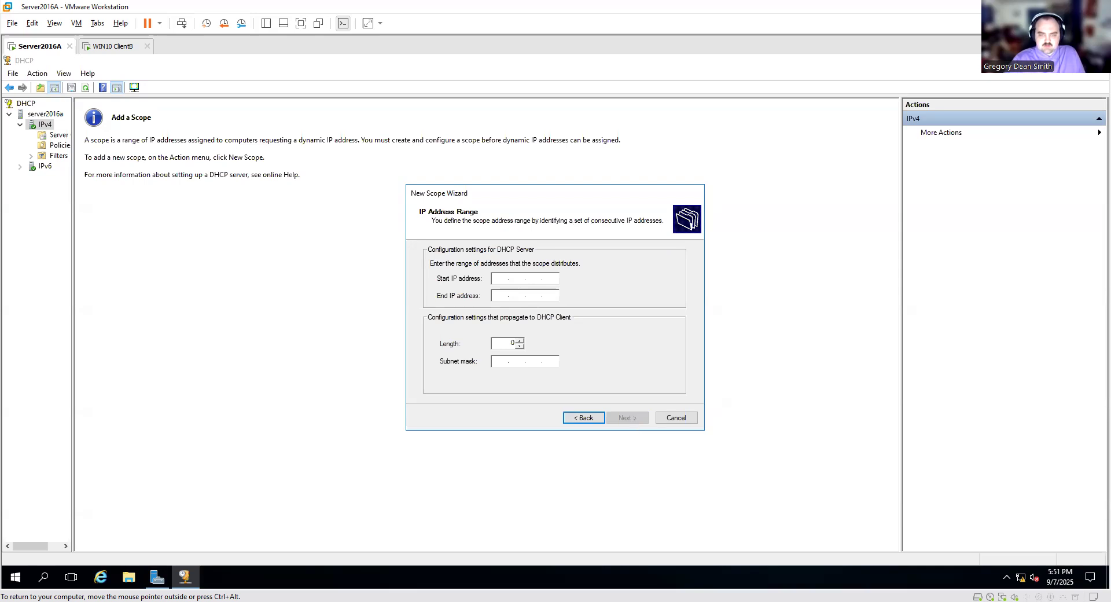
Set the scope's address range from 10.0.0.50 to 10.0.0.150, keeping the default subnet mask.
text(10.0.0.50)
key(Tab)
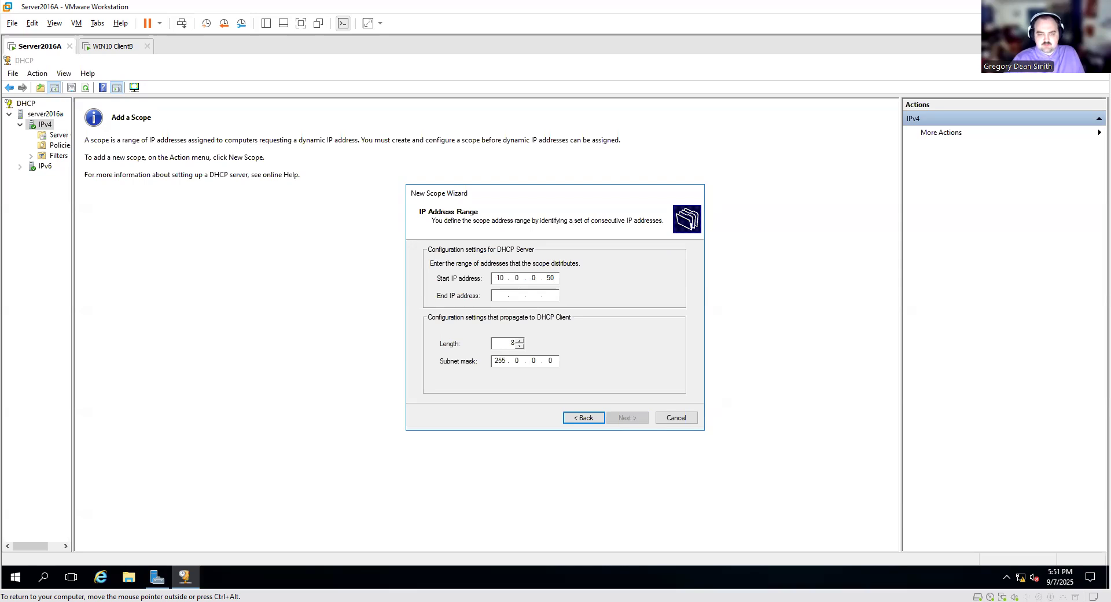
text(10.0.0.)
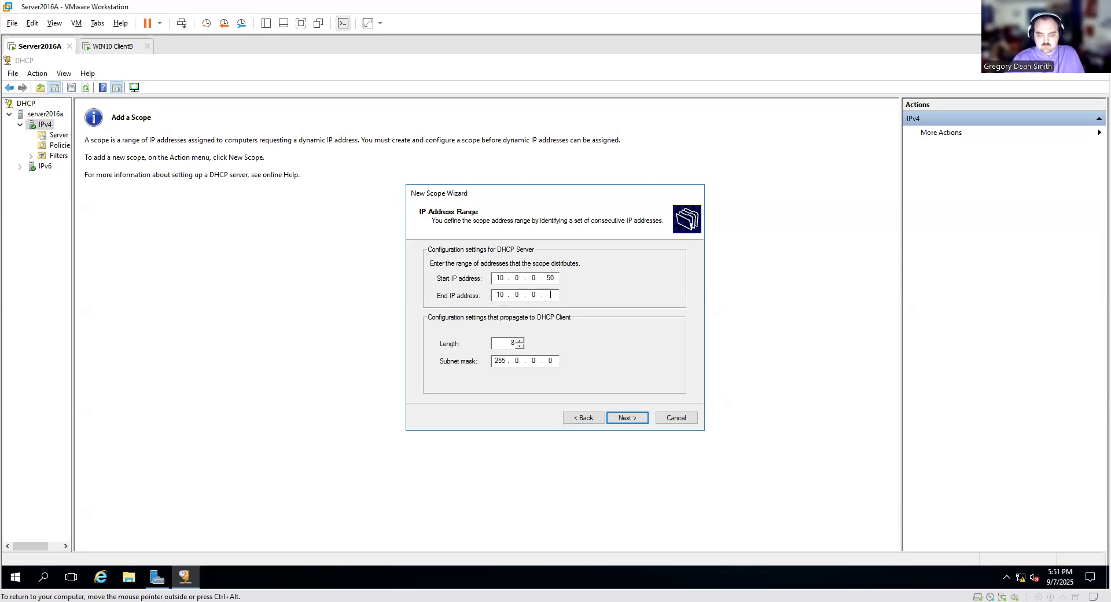
text(150)
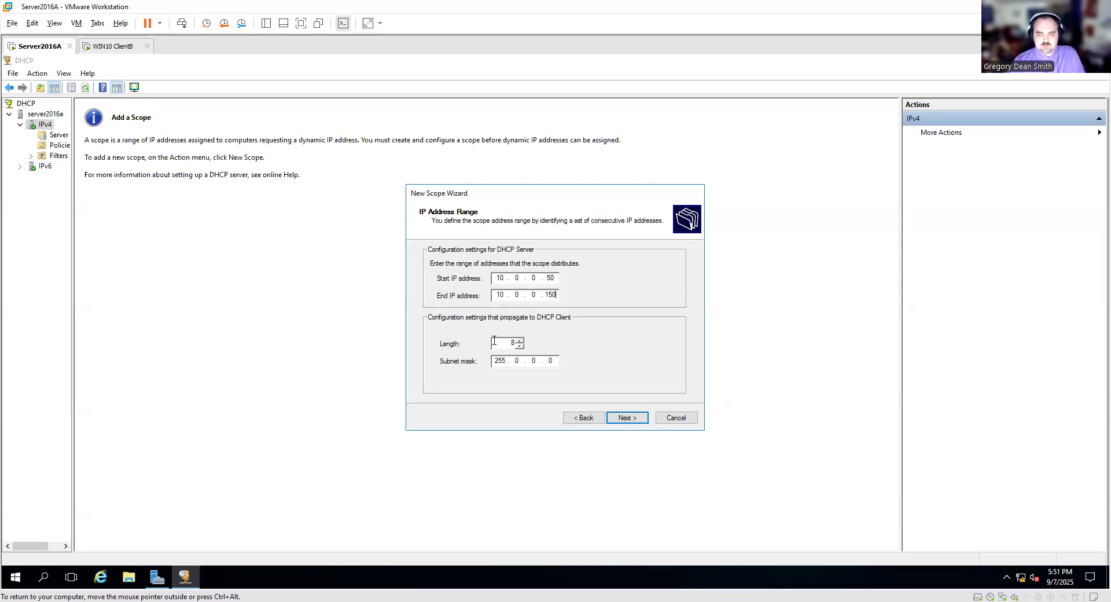
click(630, 418)
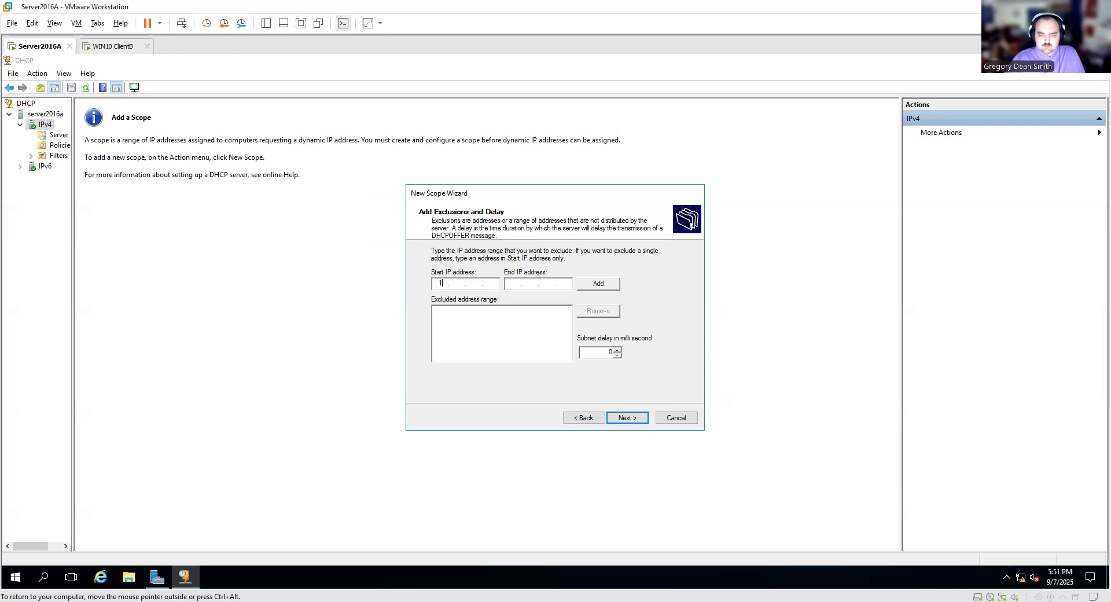
Exclude the addresses 10.0.0.50 to 10.0.0.55 from the scope, leaving the subnet delay at its default.
key(Return)
click(583, 417)
click(457, 282)
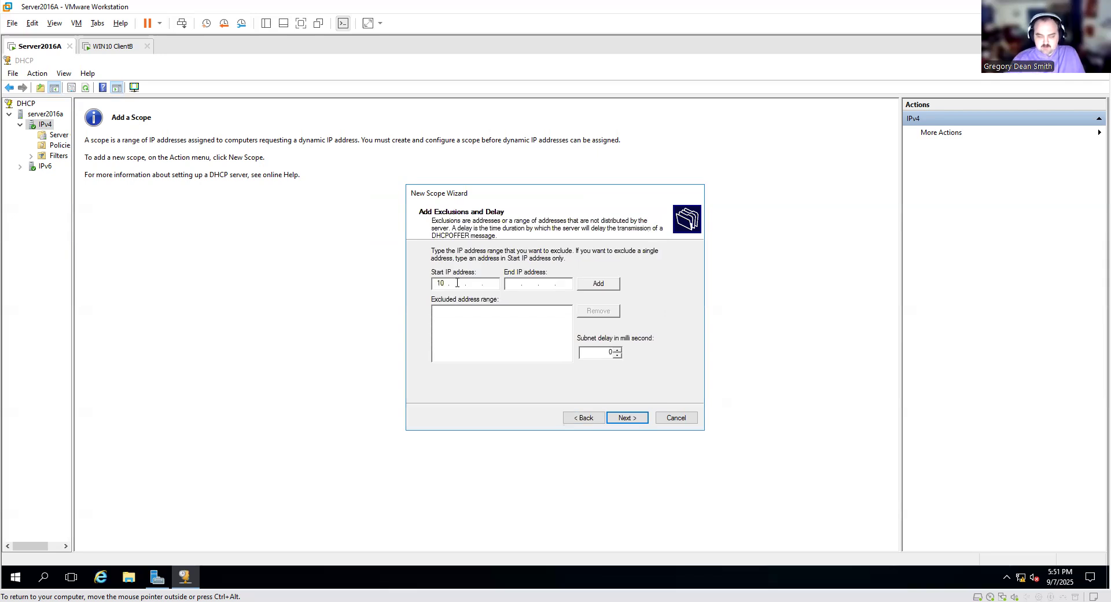
text(0 )
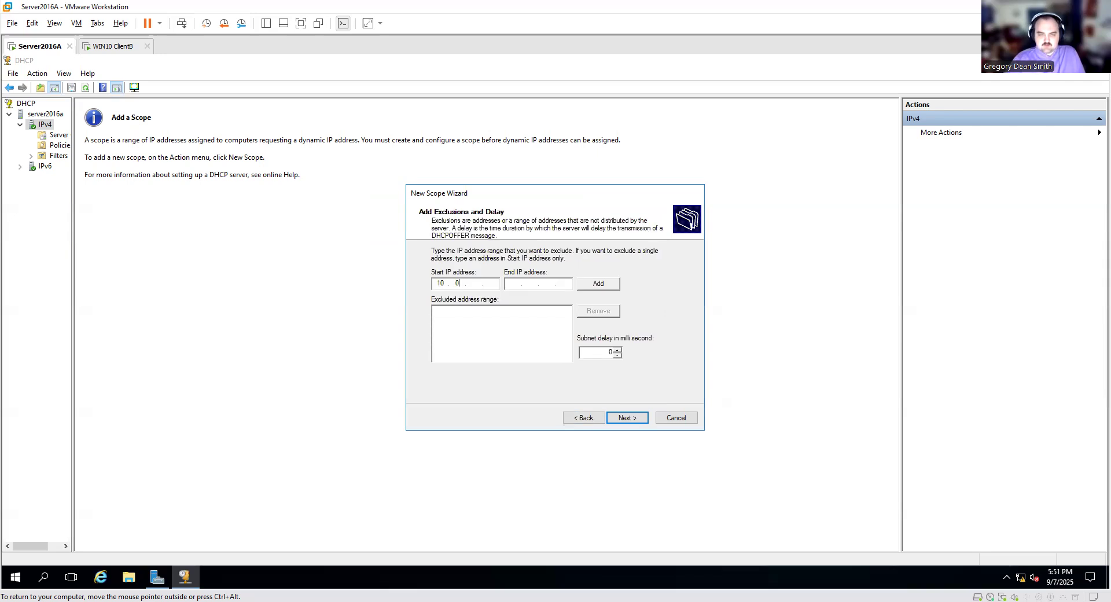
text(.0.)
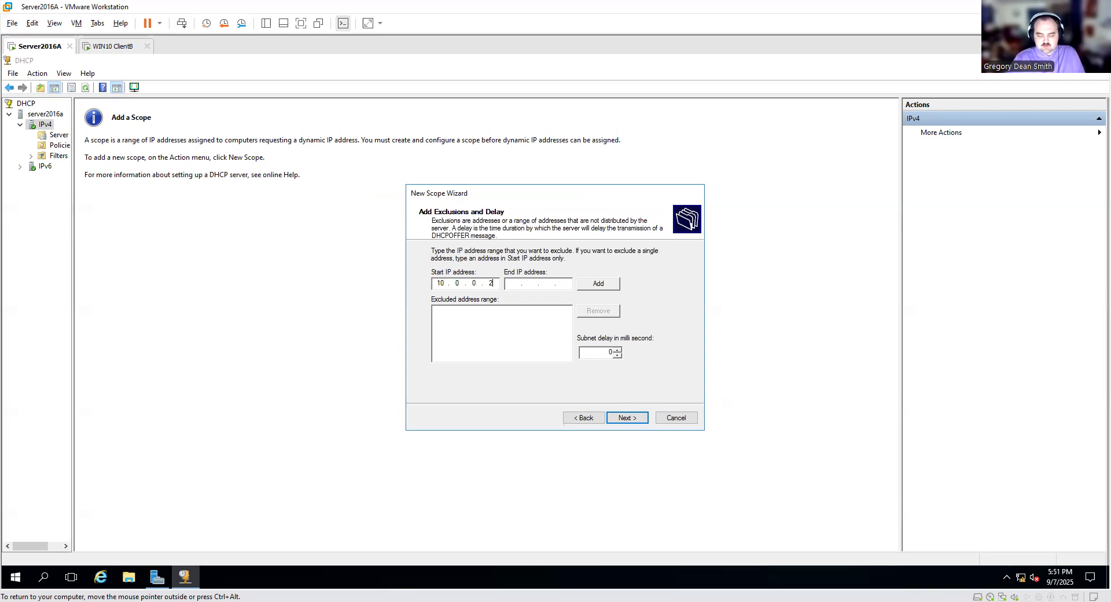
text(50)
key(Tab)
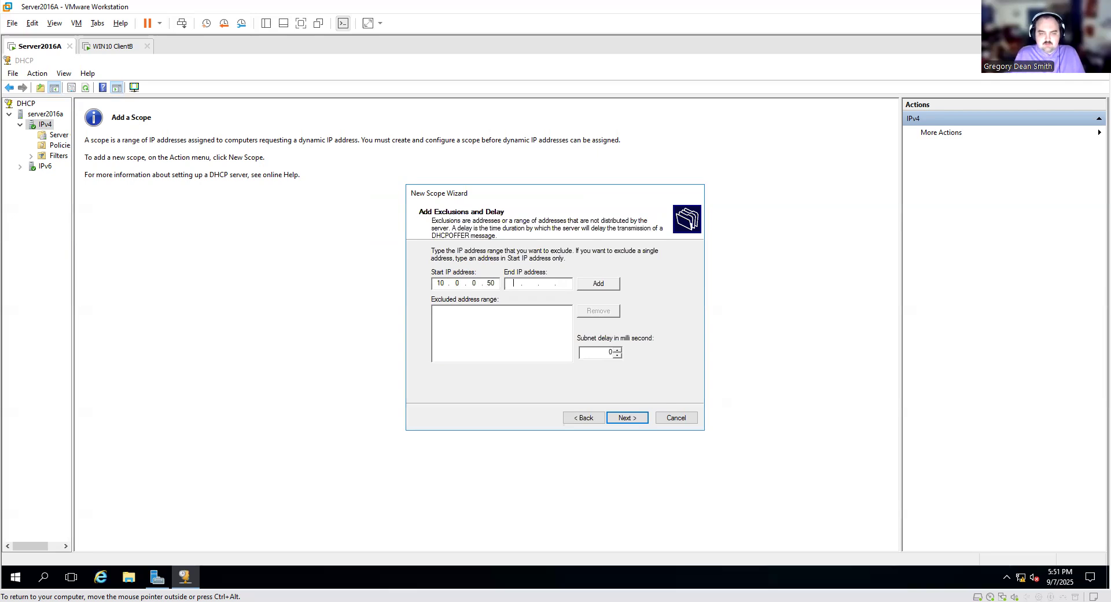
text(10 )
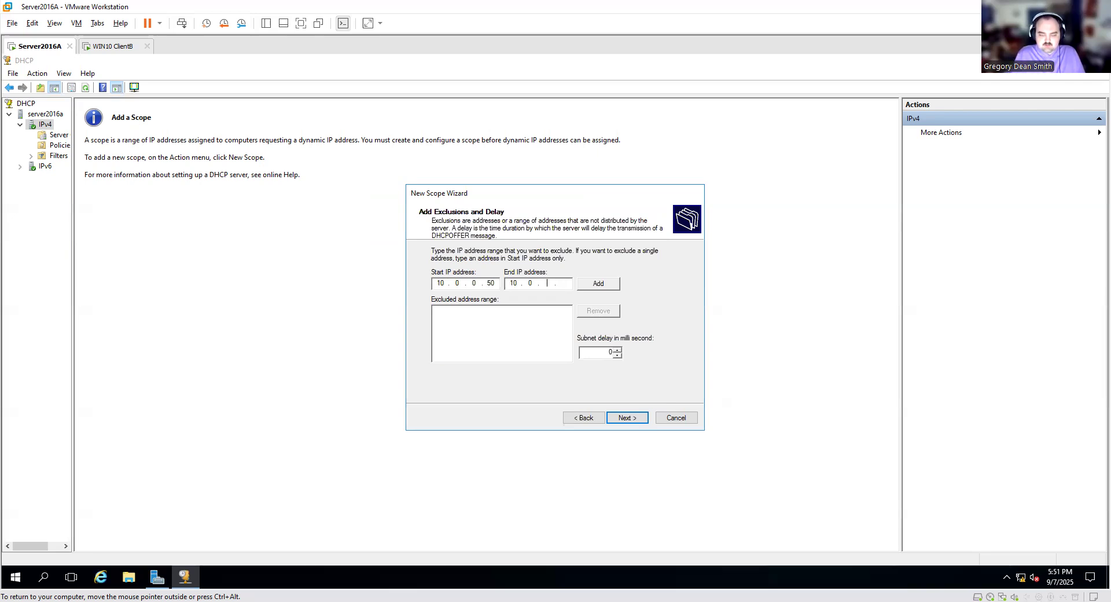
text(. 0 . 0 . 55)
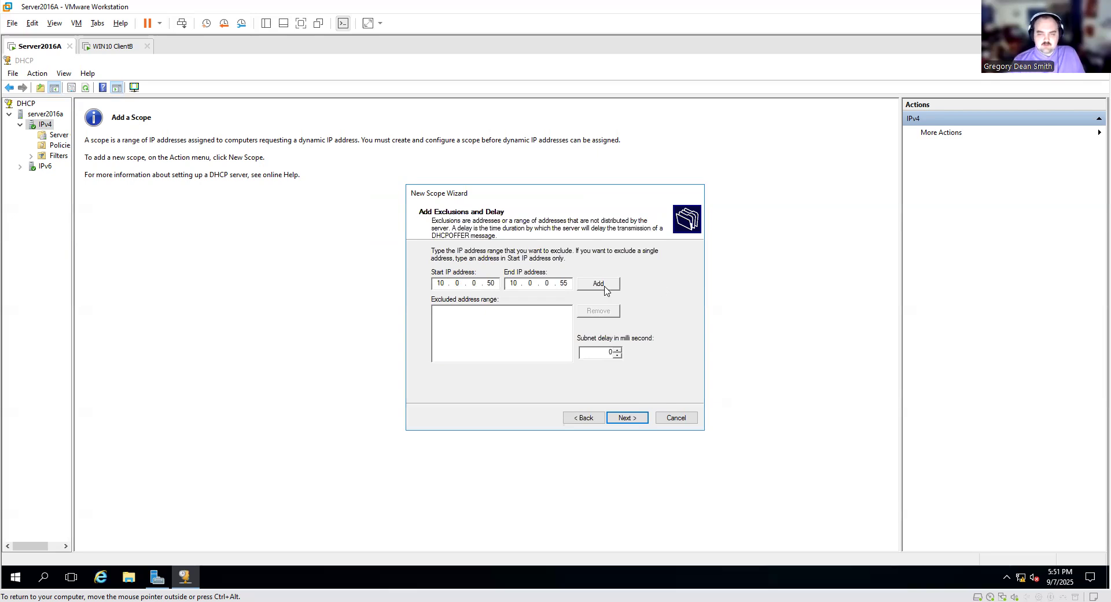
click(605, 291)
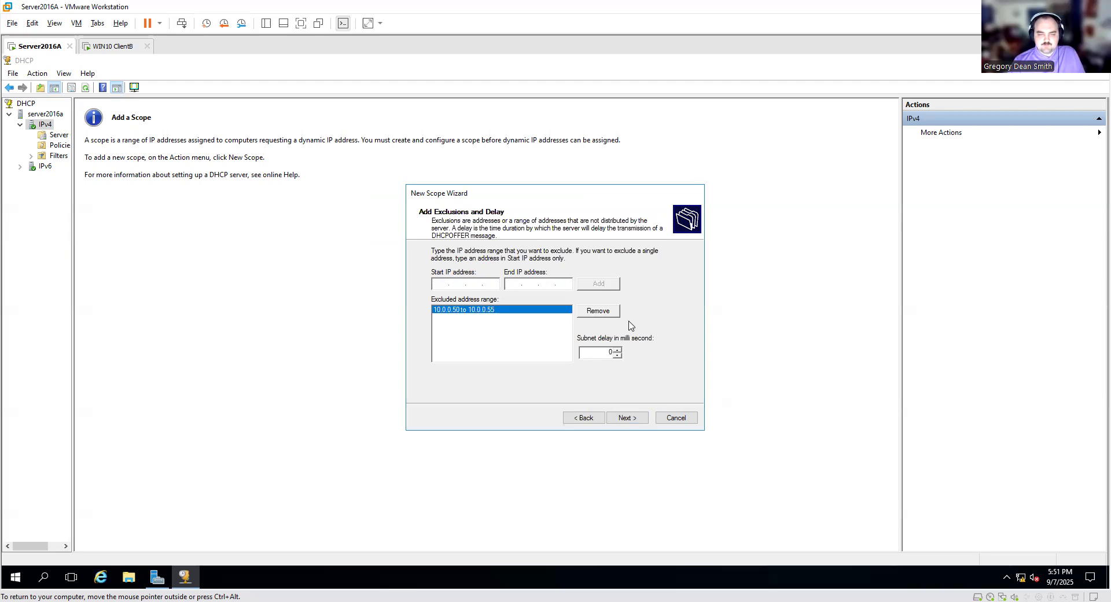
click(627, 417)
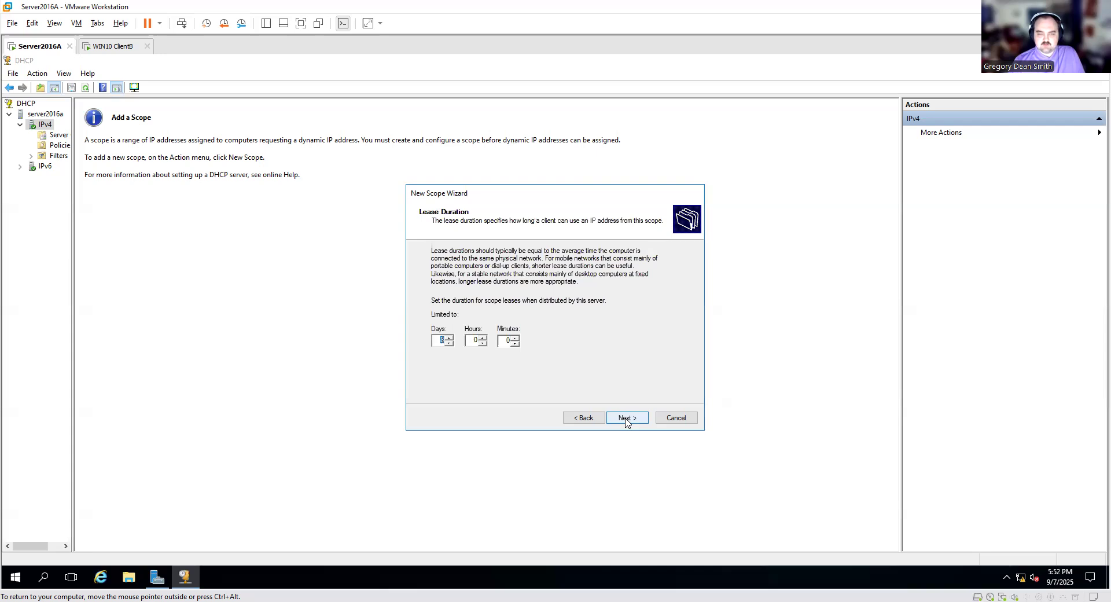
Keep the default lease duration, choose to configure the DHCP options now, and add 10.0.0.1 as the scope's default gateway.
click(633, 418)
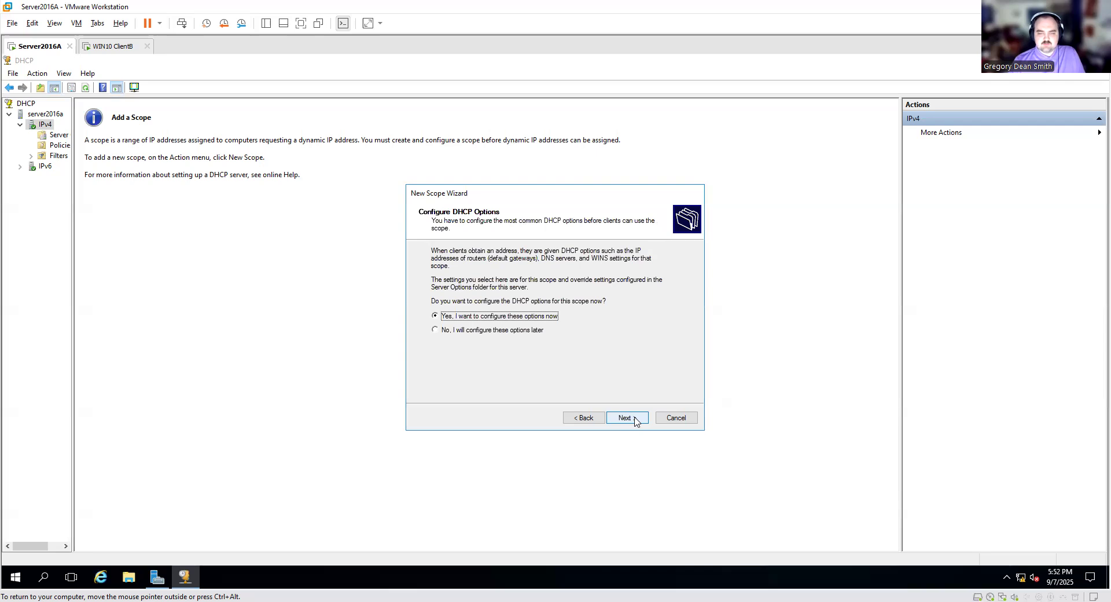
click(634, 419)
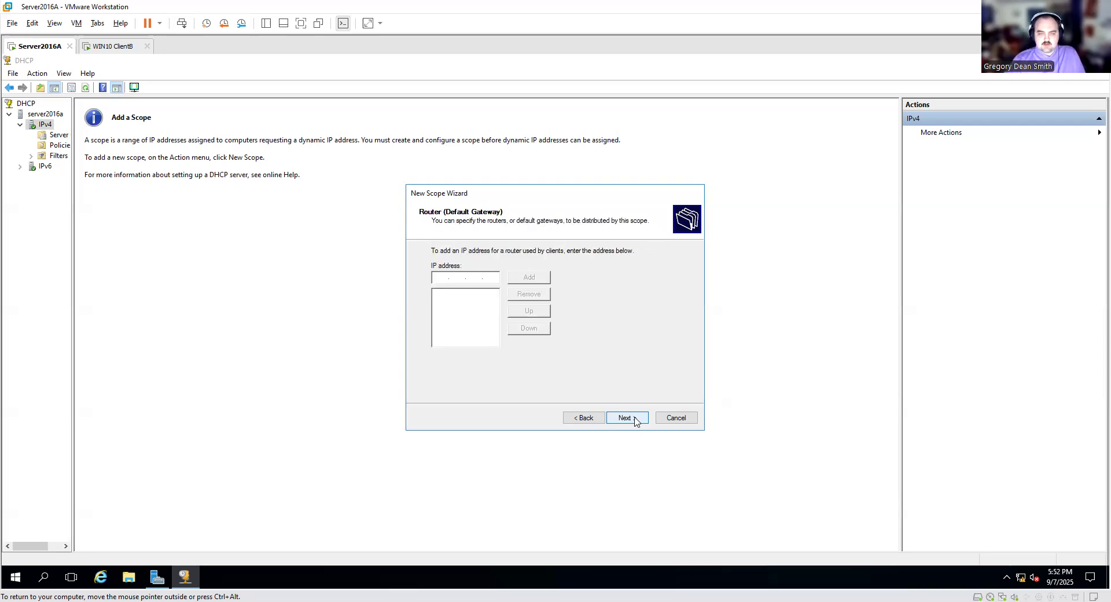
text(10 . 0 . 0 .)
text(1)
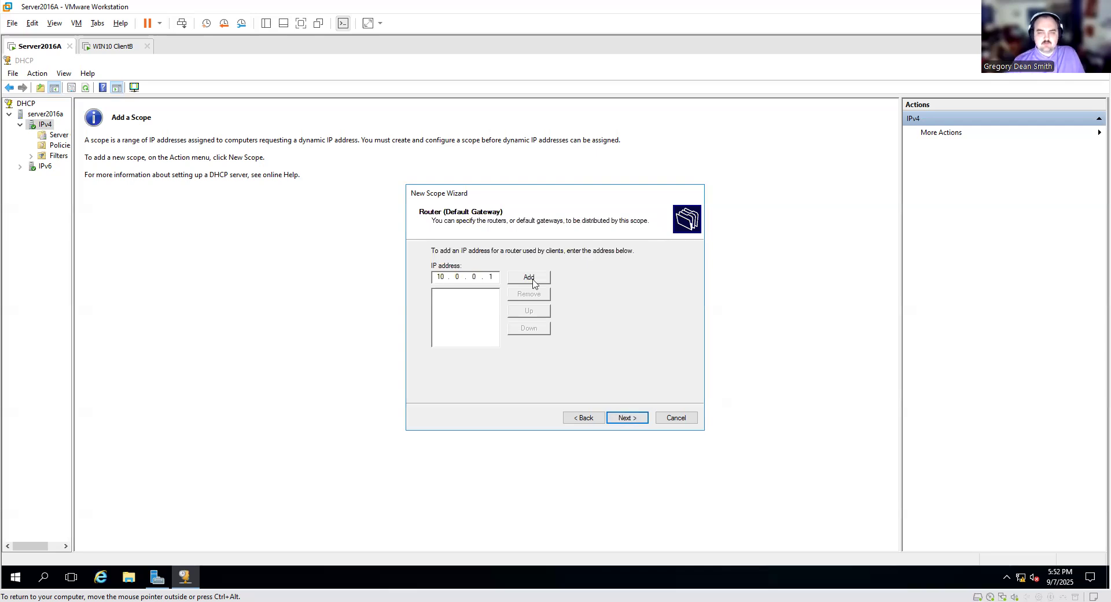
click(531, 280)
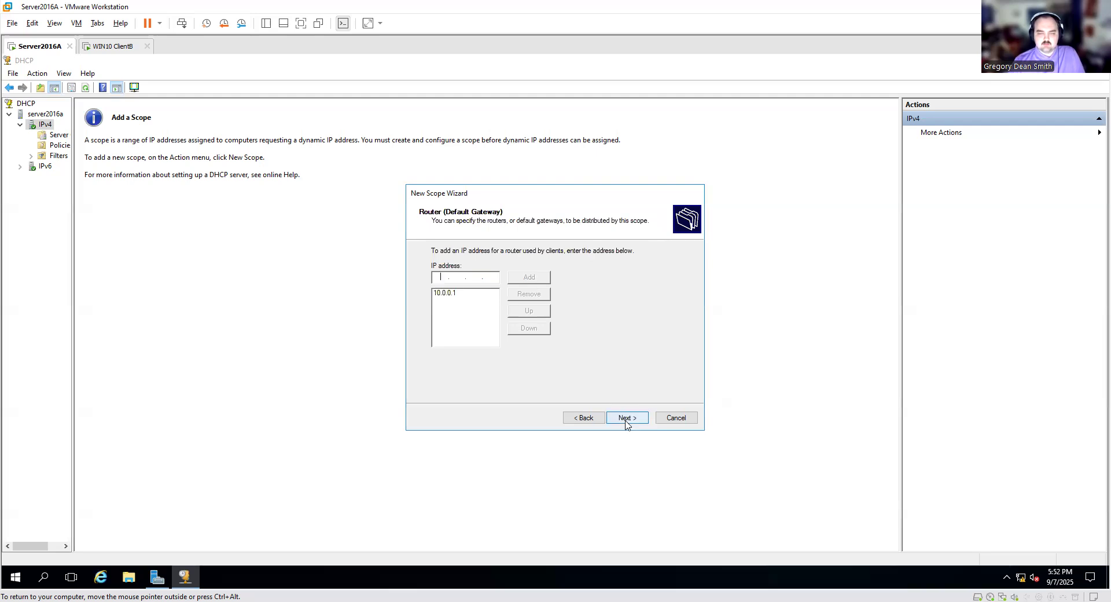
click(626, 419)
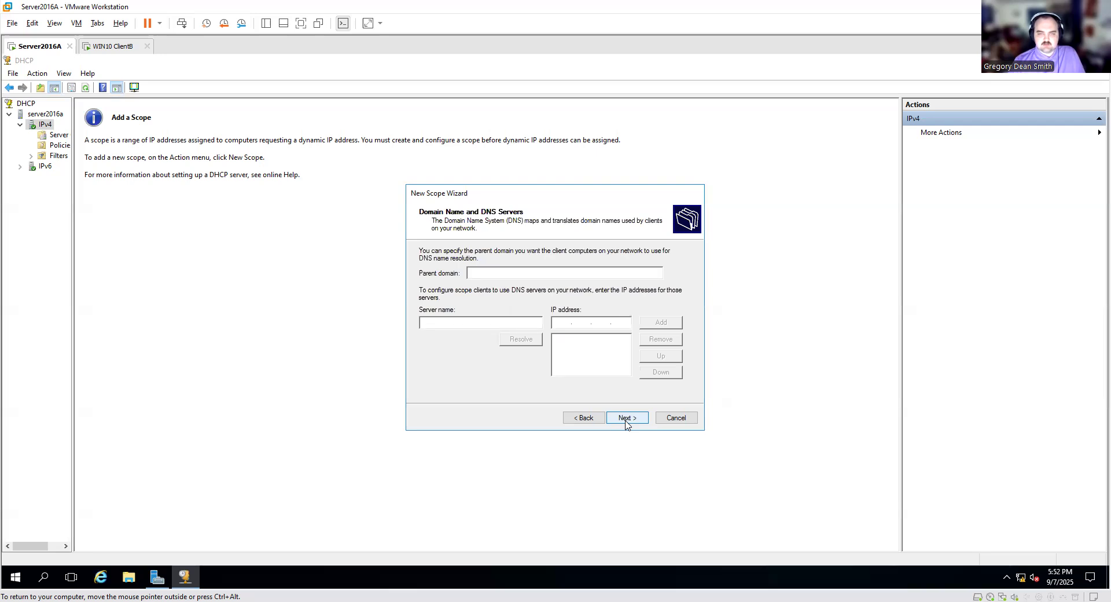
Leave the DNS and WINS server settings blank and finish the scope wizard with the scope activated now.
click(627, 418)
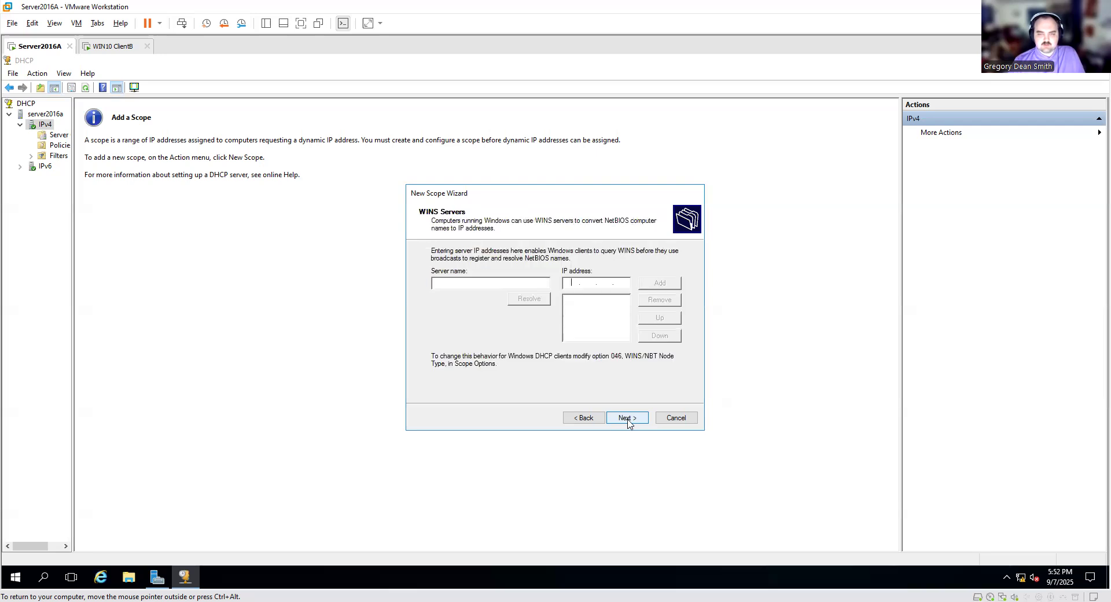
click(627, 419)
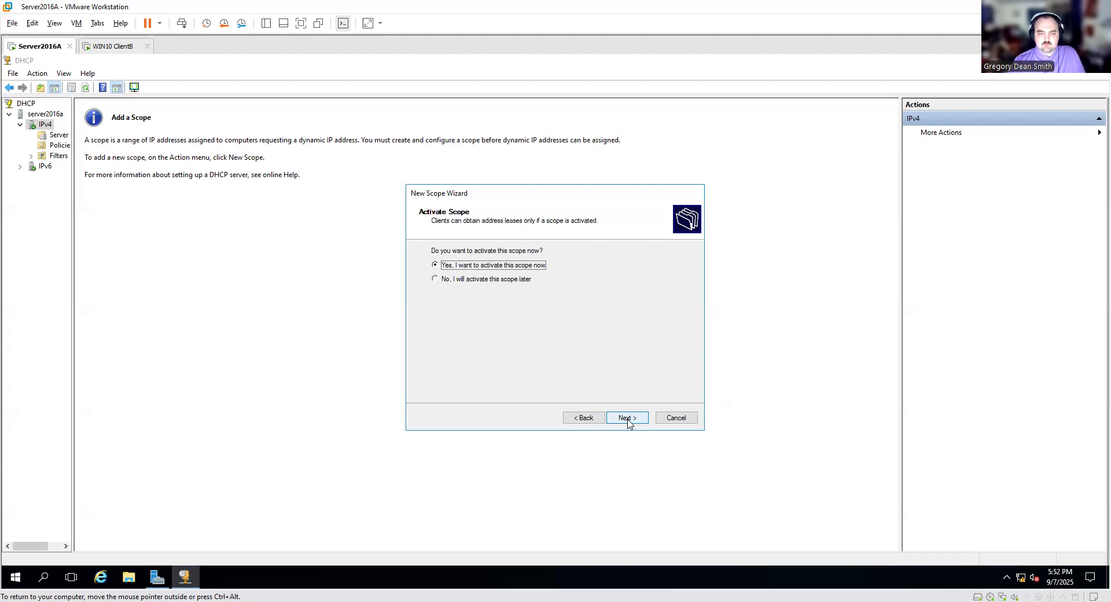
click(627, 419)
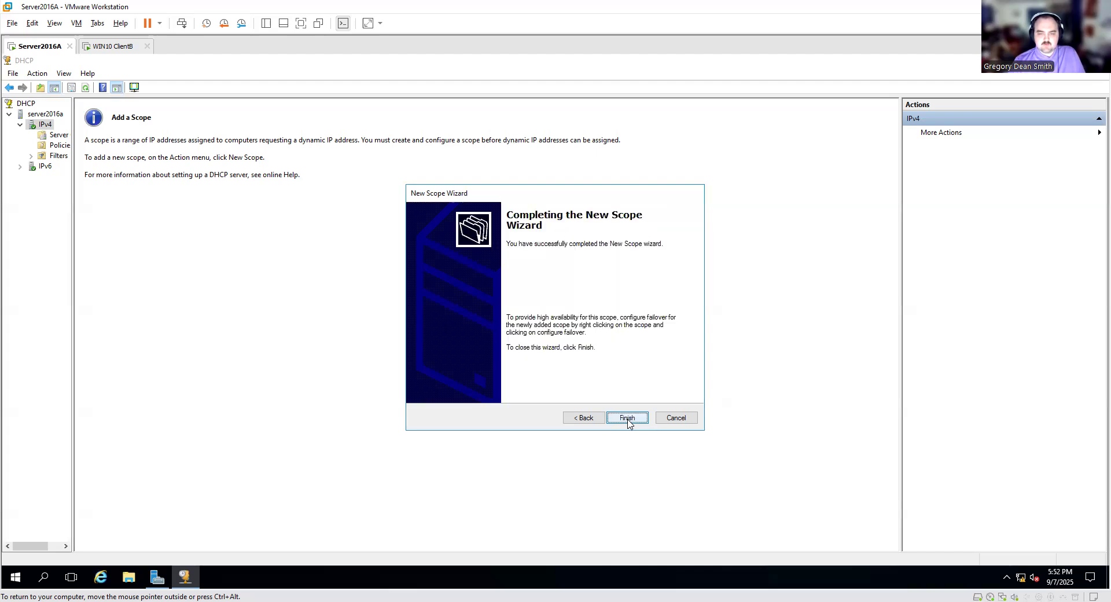
click(627, 418)
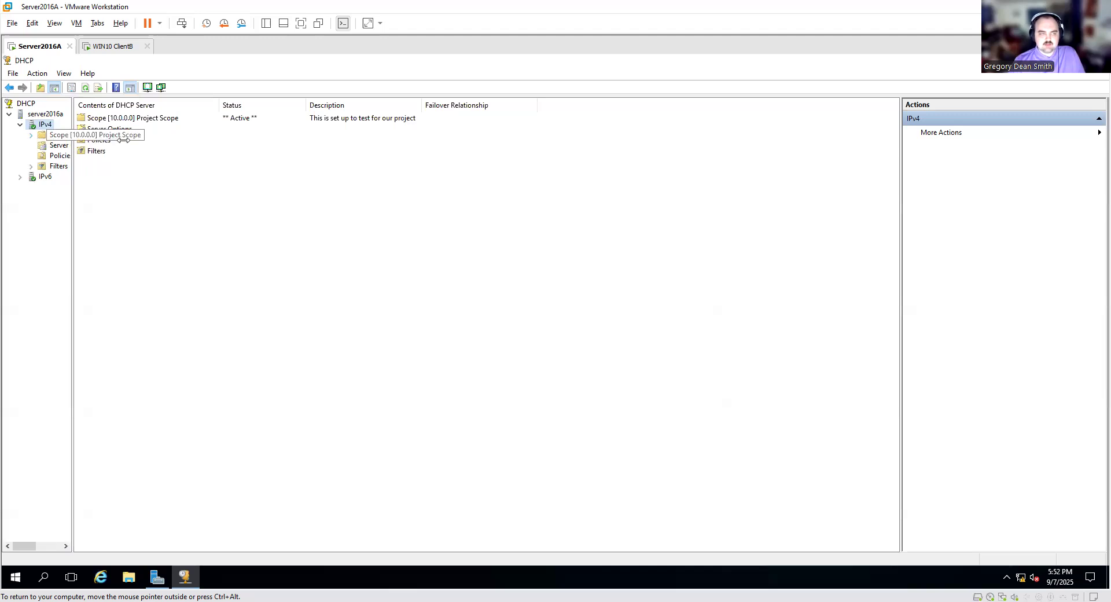
Widen the console tree, expand Project Scope, and check the distribution and exclusion ranges in its address pool.
drag(71, 133, 124, 133)
click(31, 135)
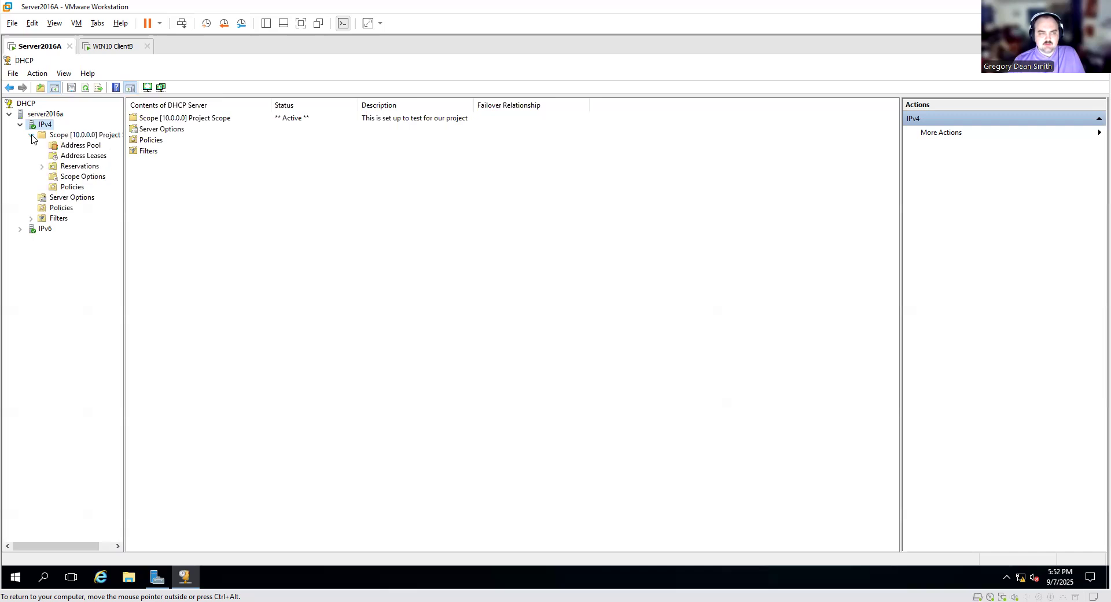
click(89, 146)
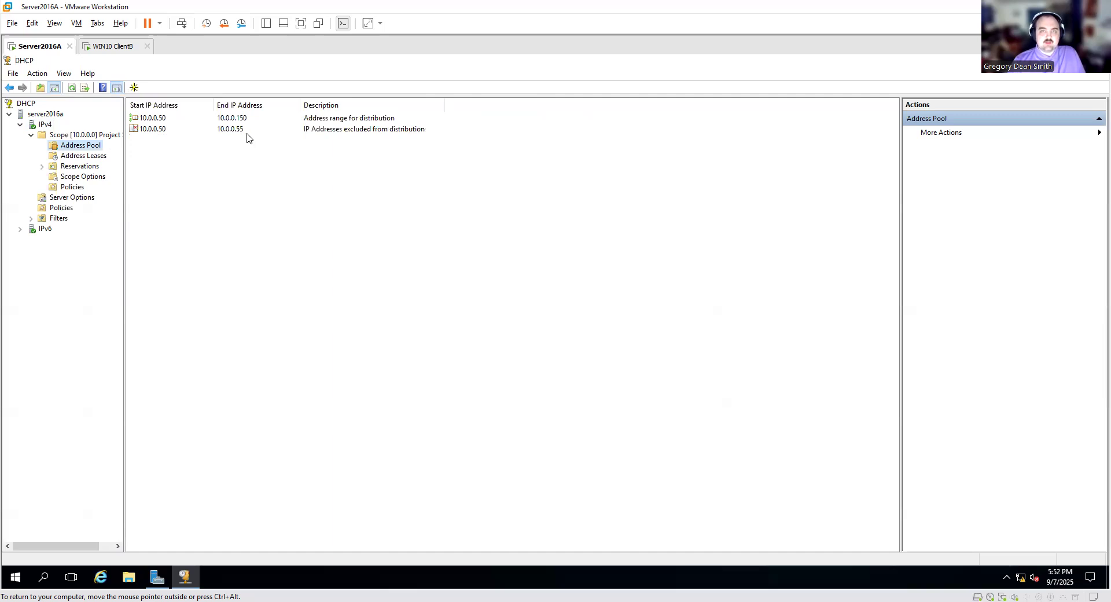
click(86, 157)
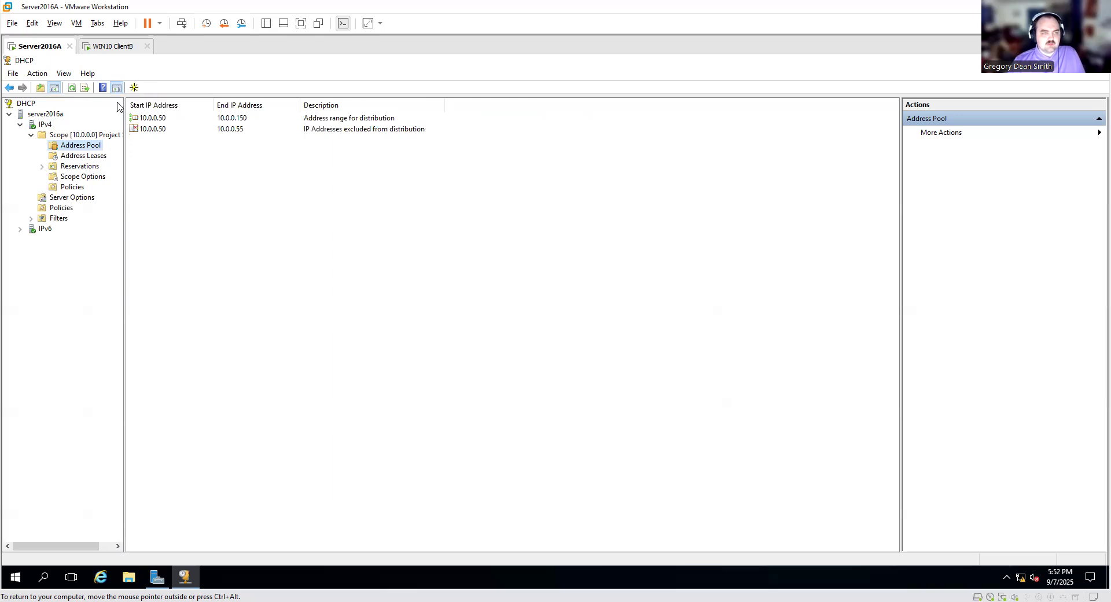
Switch to the WIN10 ClientB virtual machine and open its Network Connections by running ncpa.cpl.
click(124, 51)
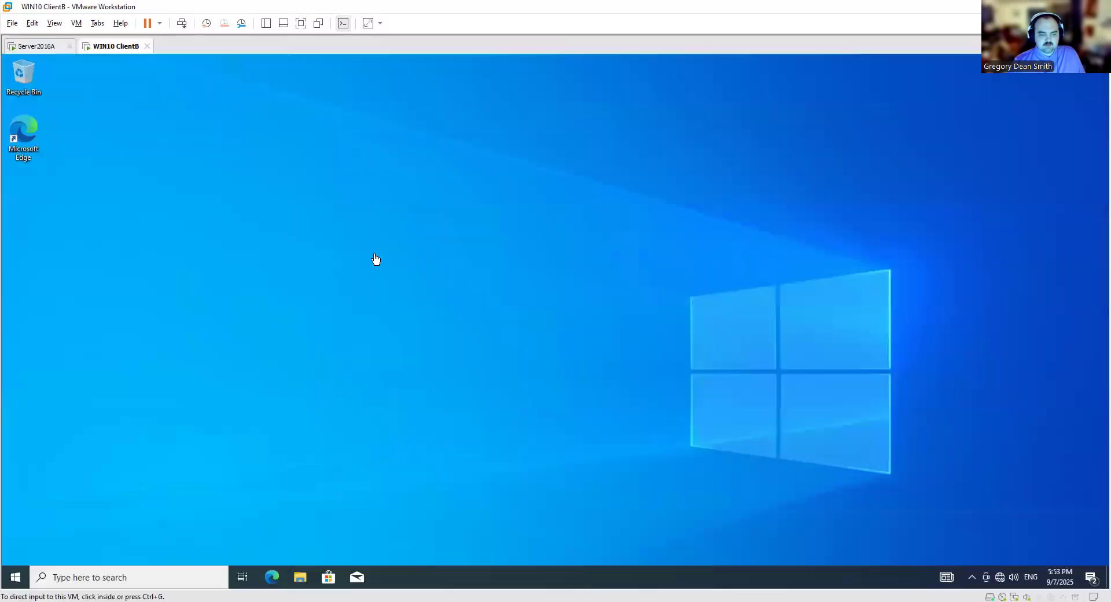
click(375, 259)
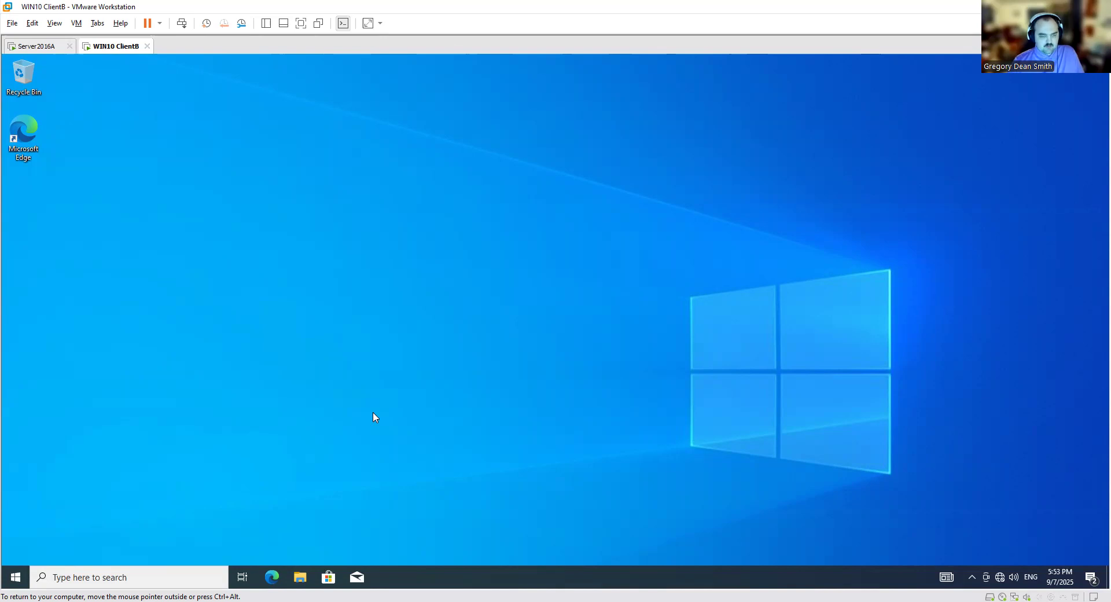
key(super+r)
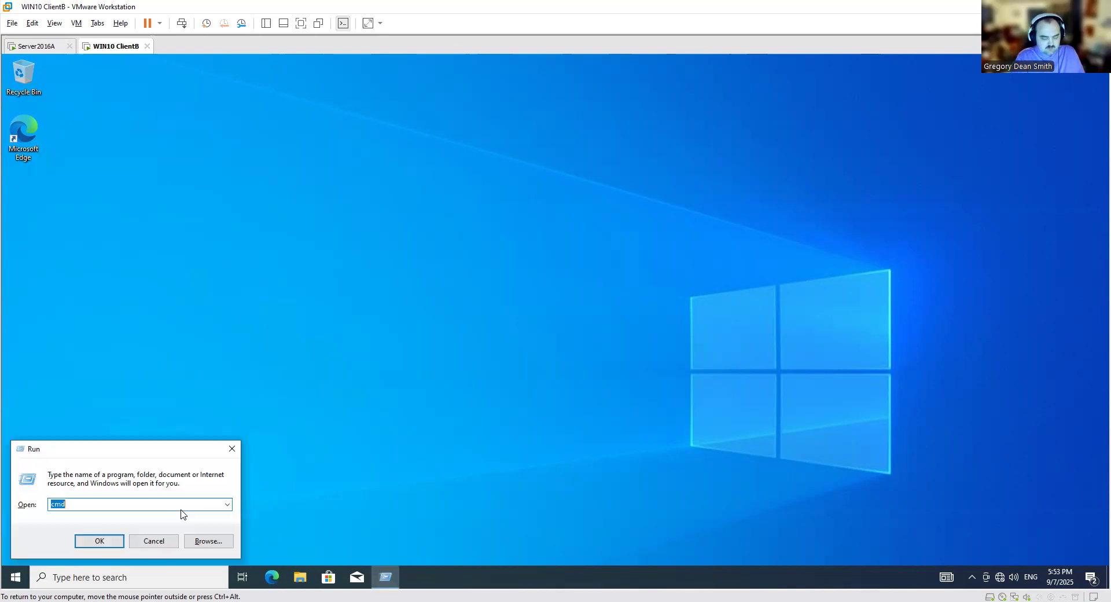
text(nc)
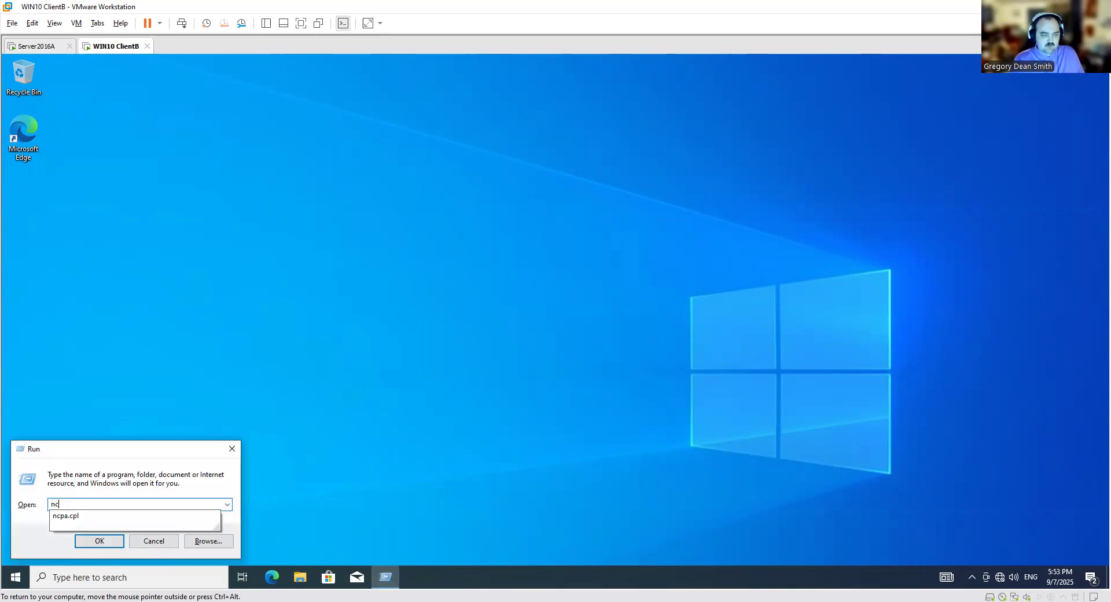
click(111, 522)
key(Return)
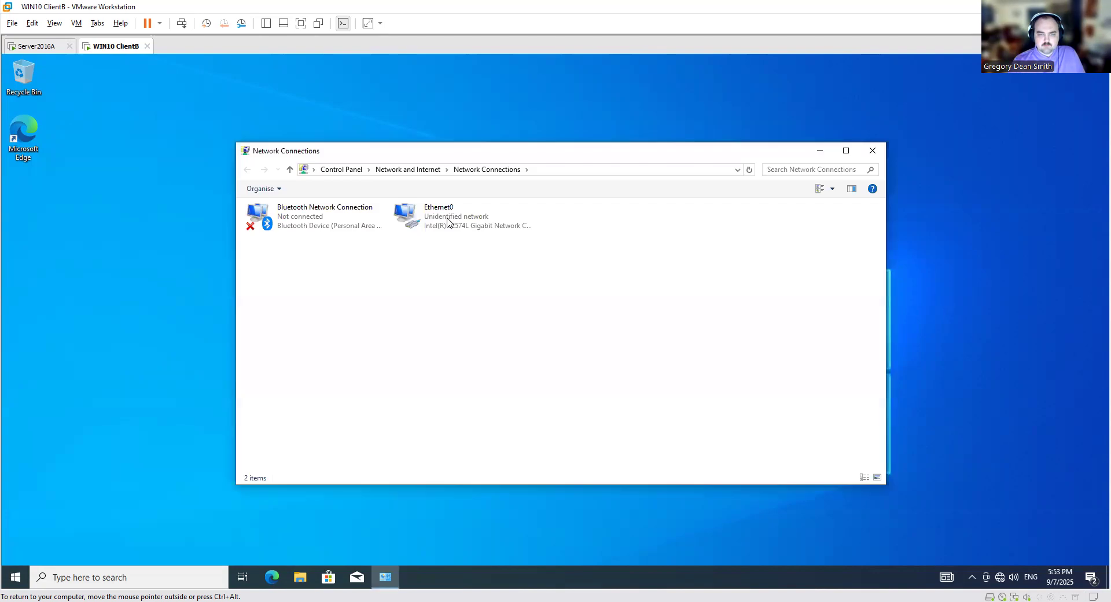
Set Ethernet0's IPv4 properties to obtain the IP address and DNS server address automatically, and close Network Connections.
right_click(448, 220)
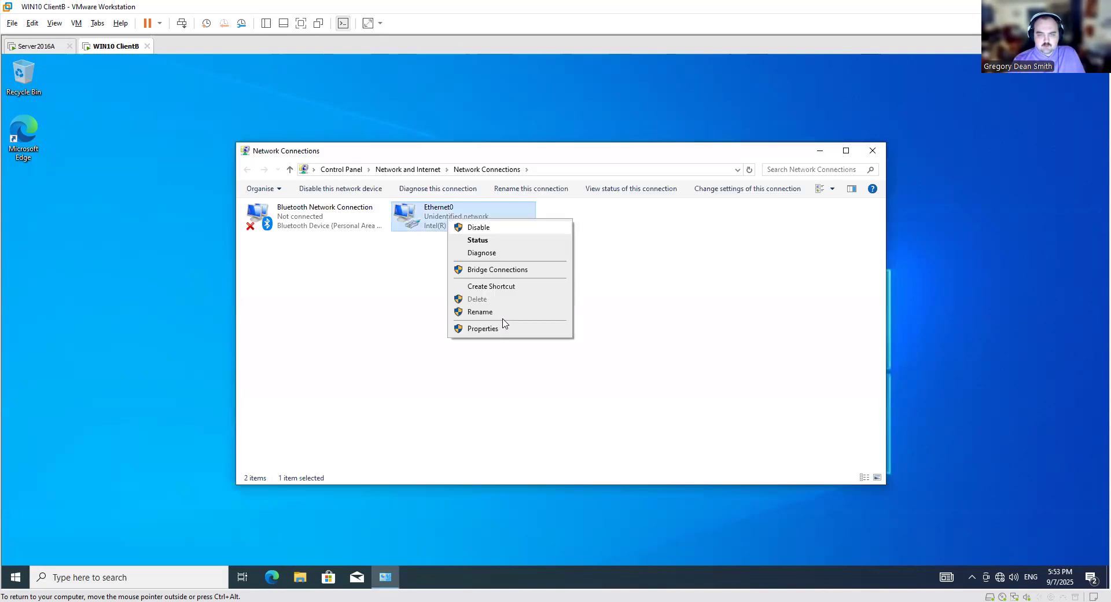
click(505, 328)
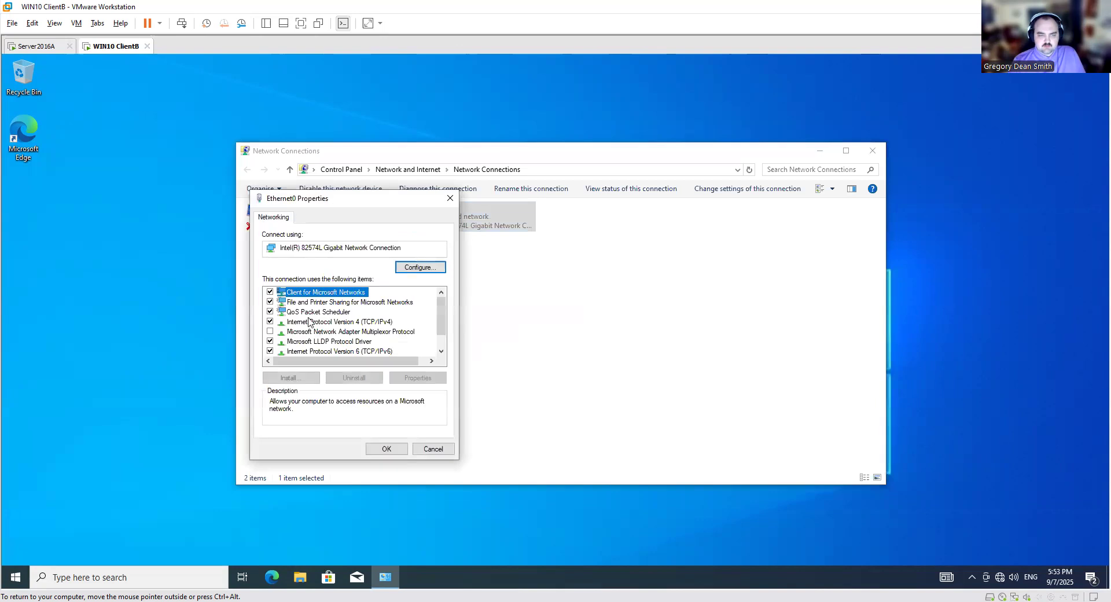
click(311, 323)
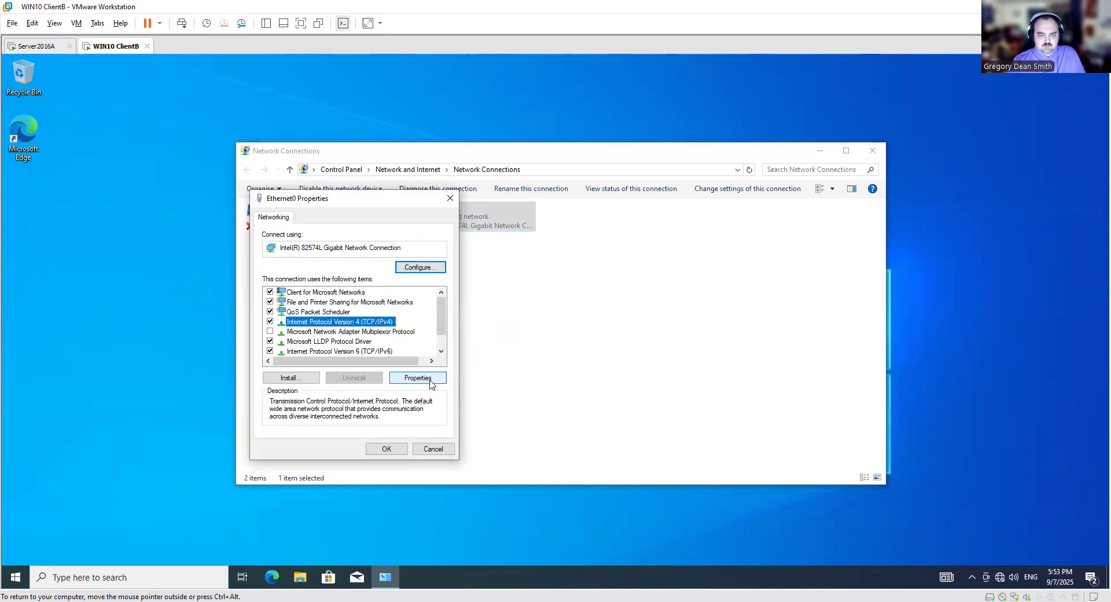
click(429, 380)
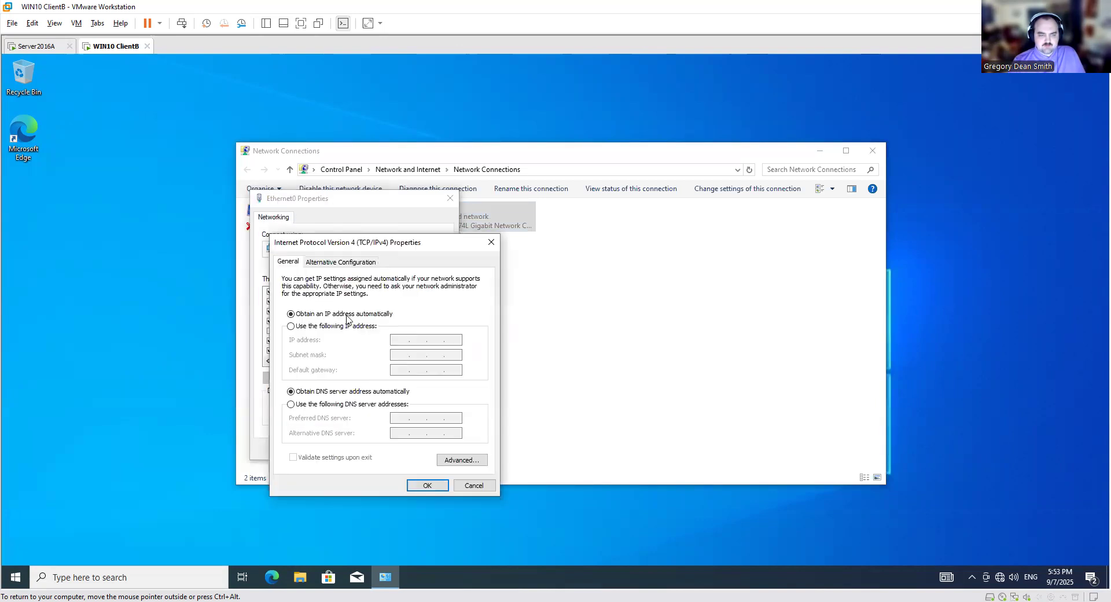
click(313, 326)
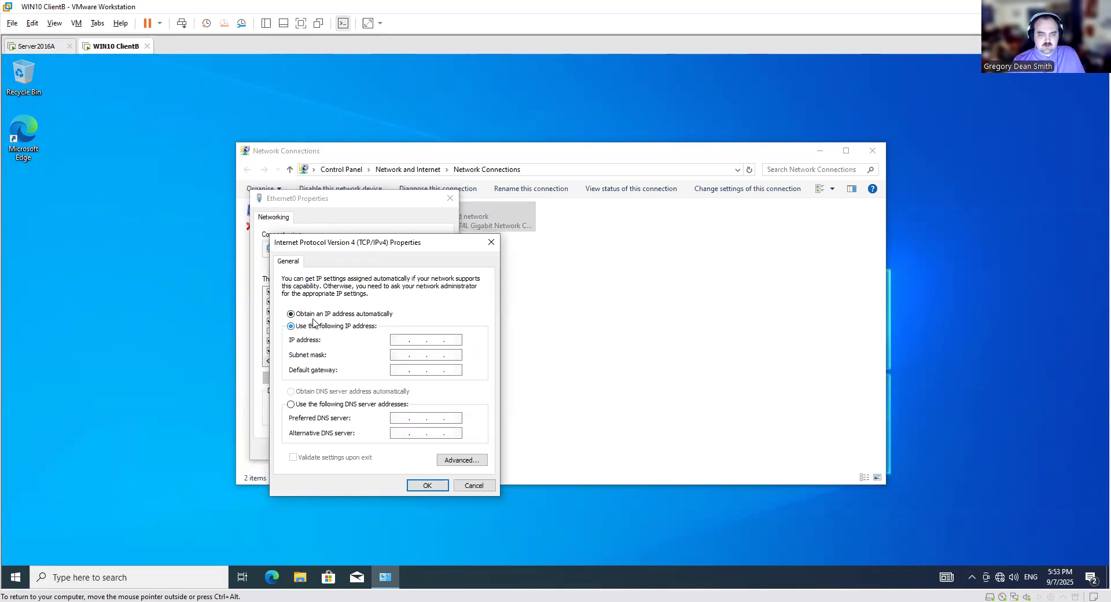
click(313, 315)
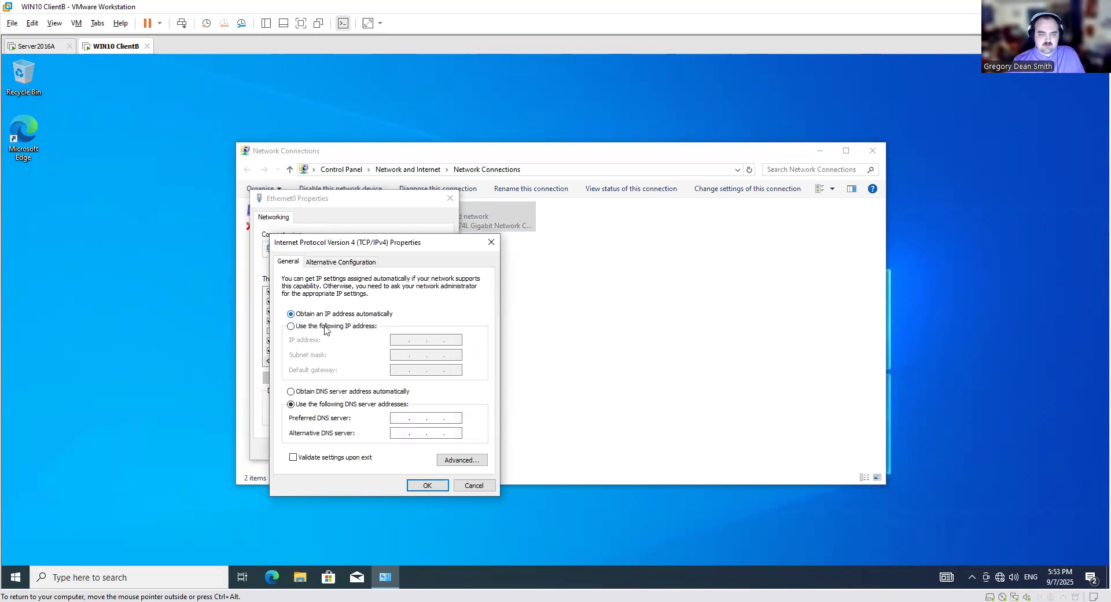
click(346, 392)
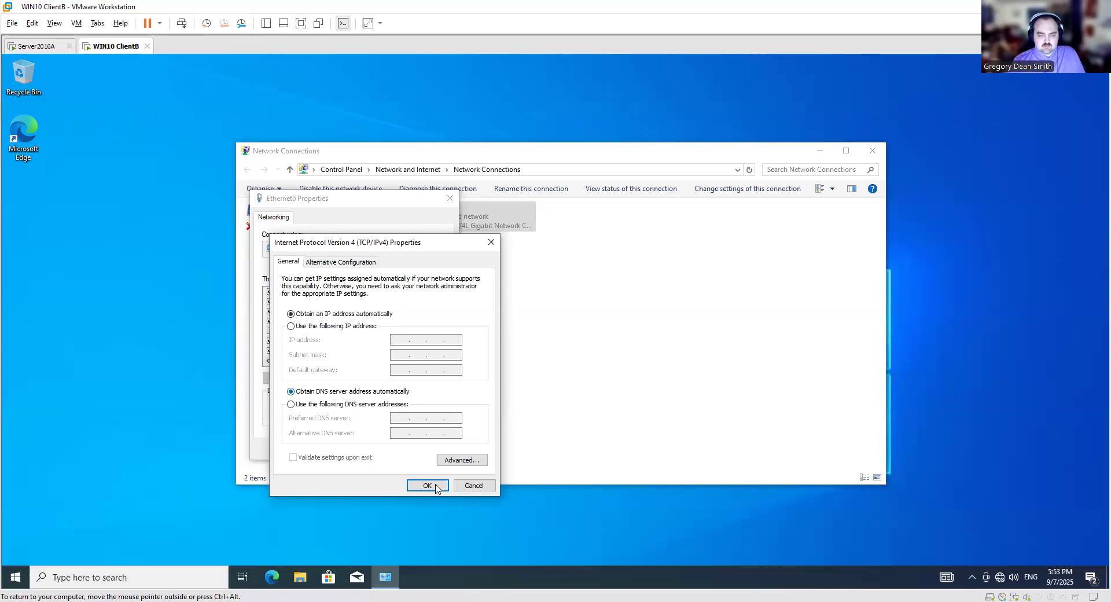
click(428, 485)
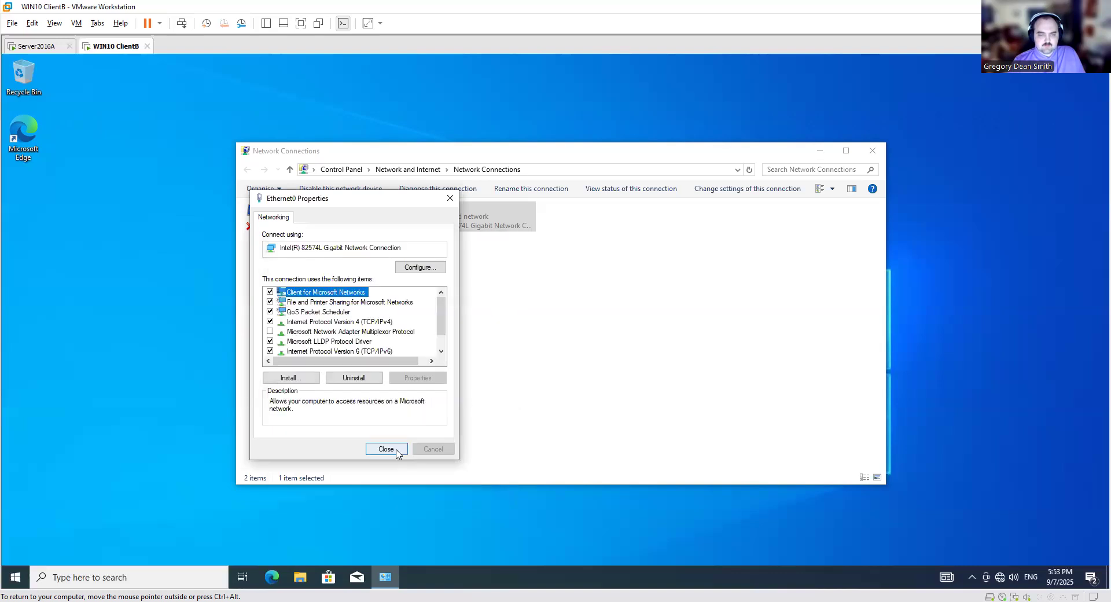
click(385, 449)
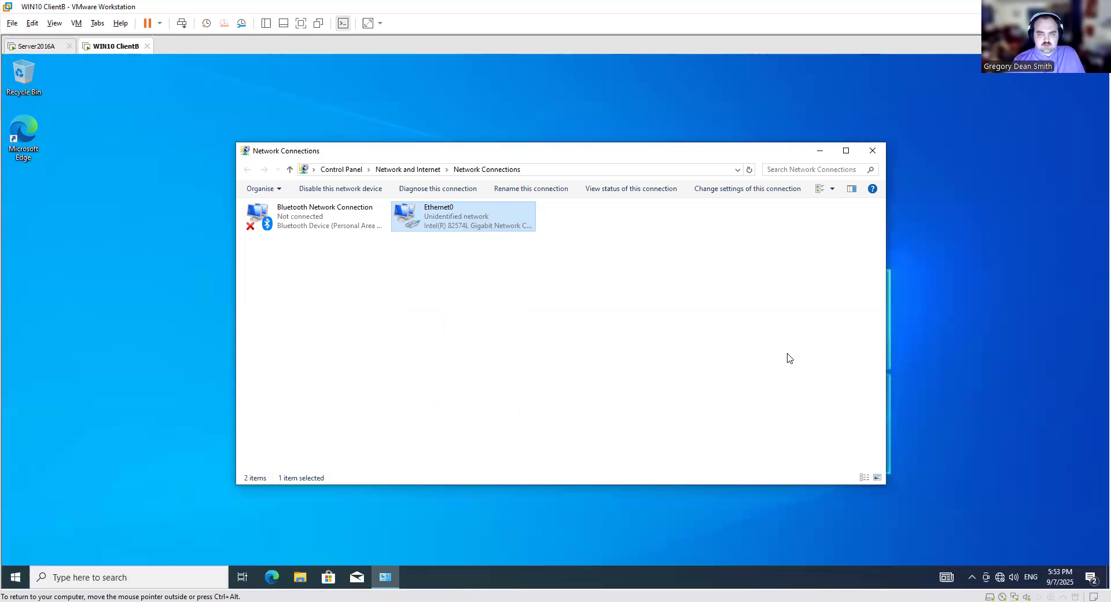
click(873, 152)
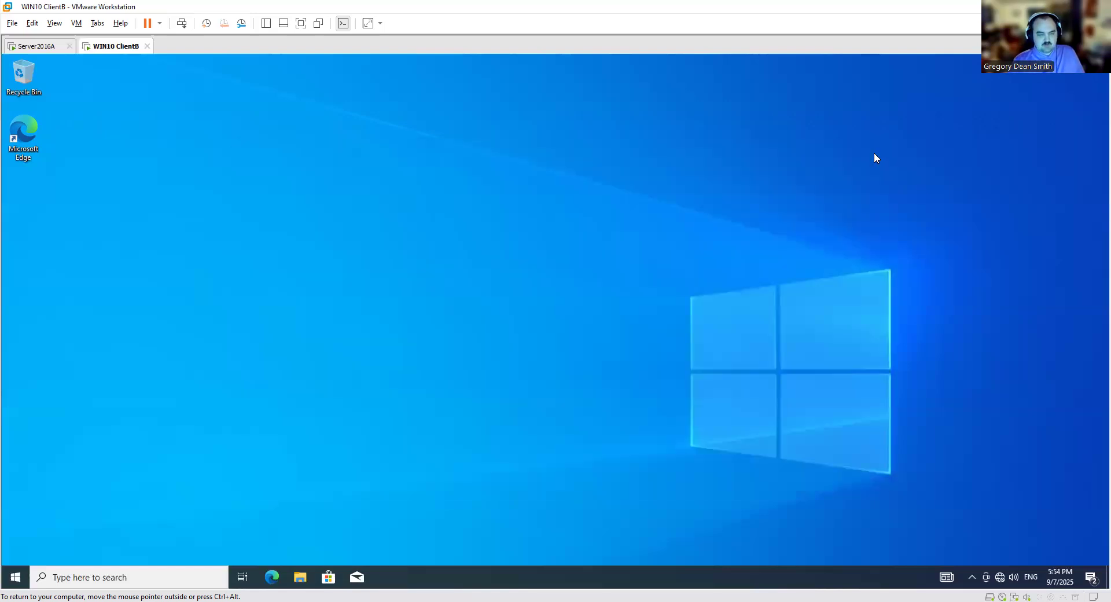
Open a command prompt on the client by running cmd and check its current IP configuration with ipconfig.
key(super+r)
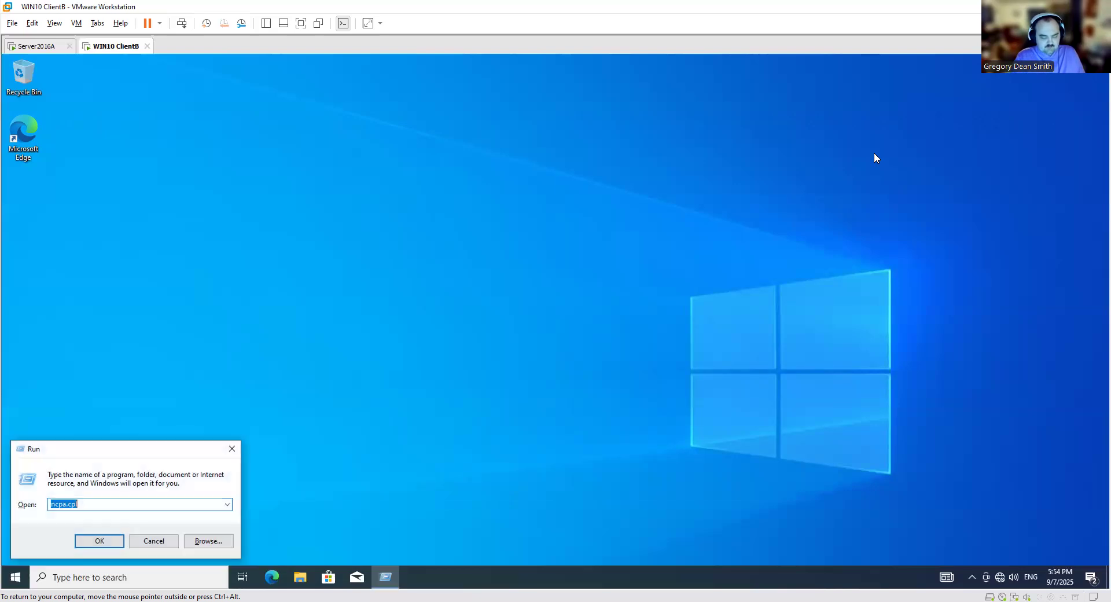
text(cmd)
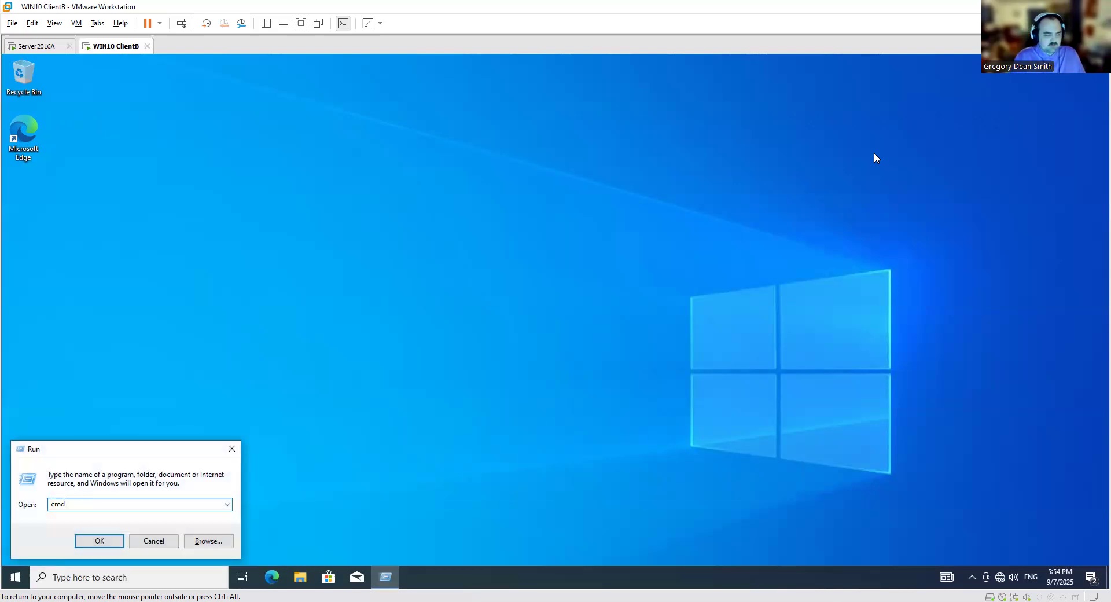
key(Return)
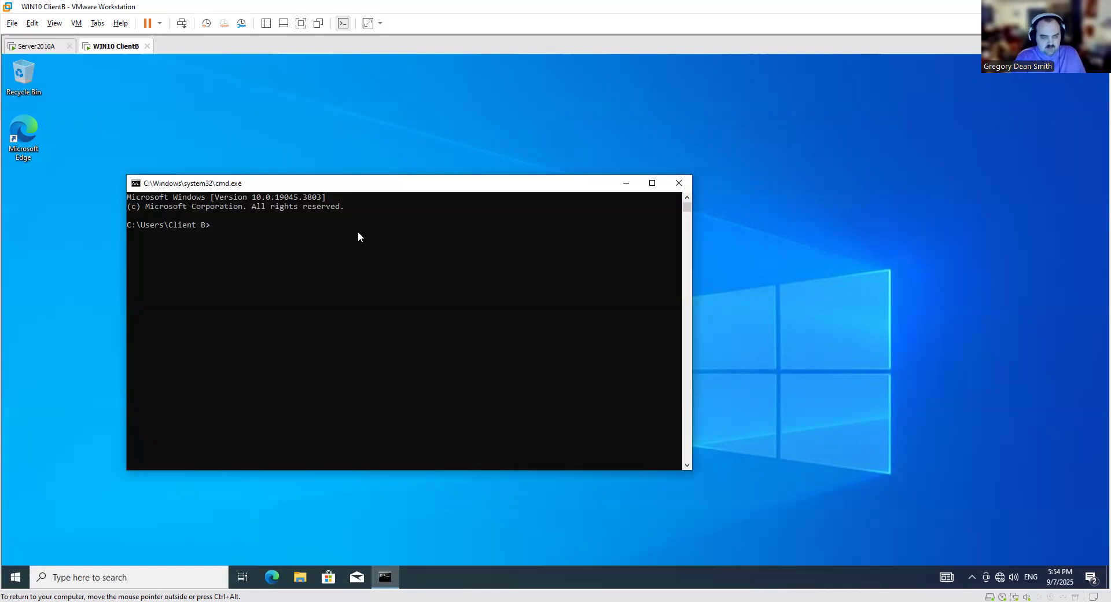
text(ip)
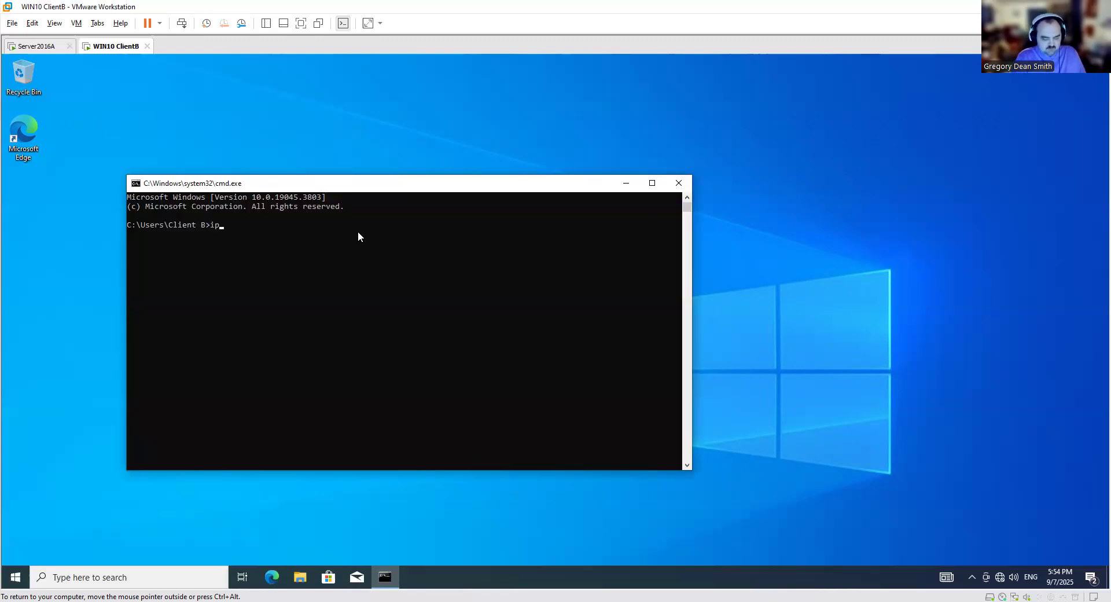
text(config)
key(Return)
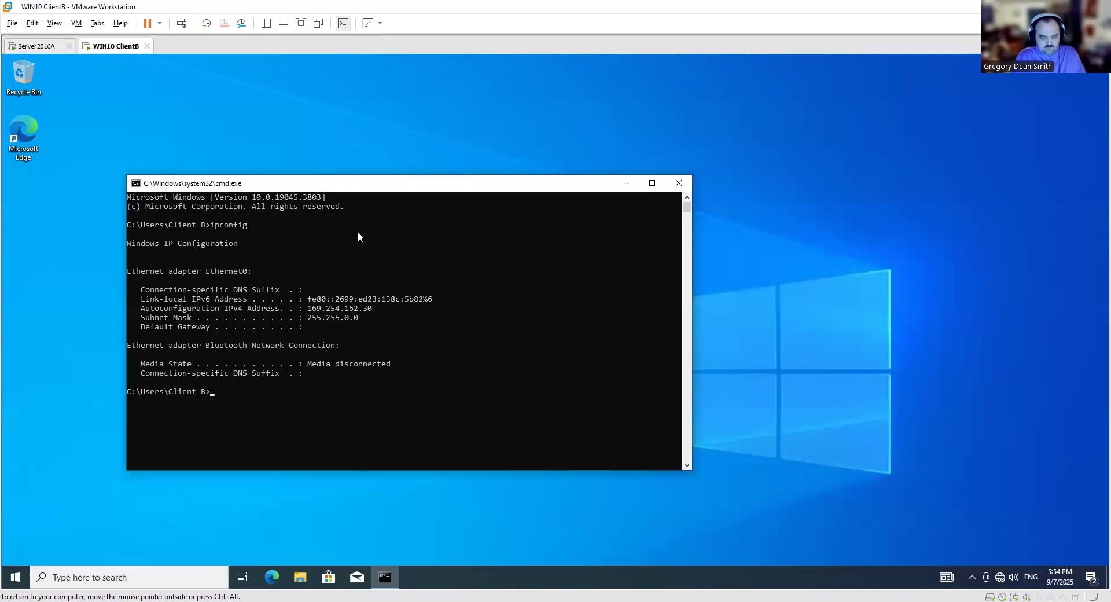
Run ipconfig /release to try releasing the client's address, and request one from the DHCP server with ipconfig /renew.
text(/)
key(BackSpace)
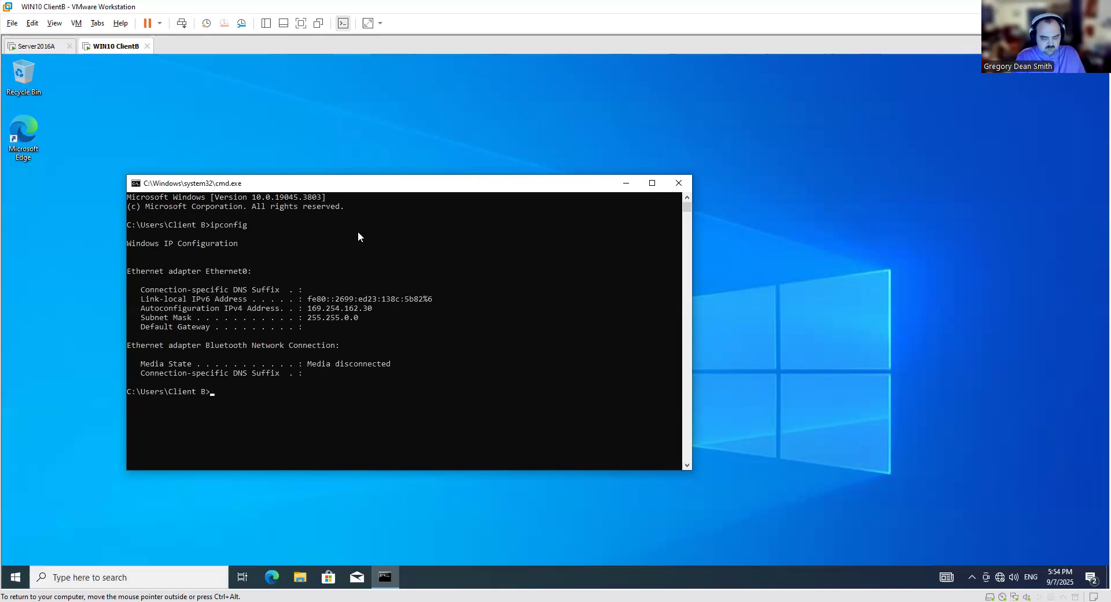
text(ipconfig /release)
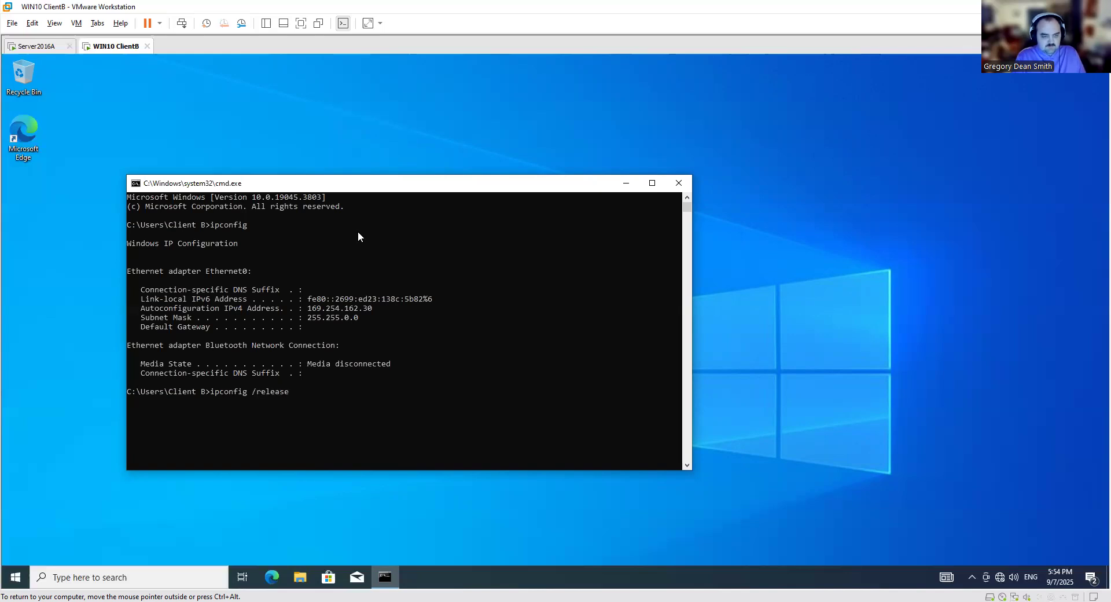
key(Return)
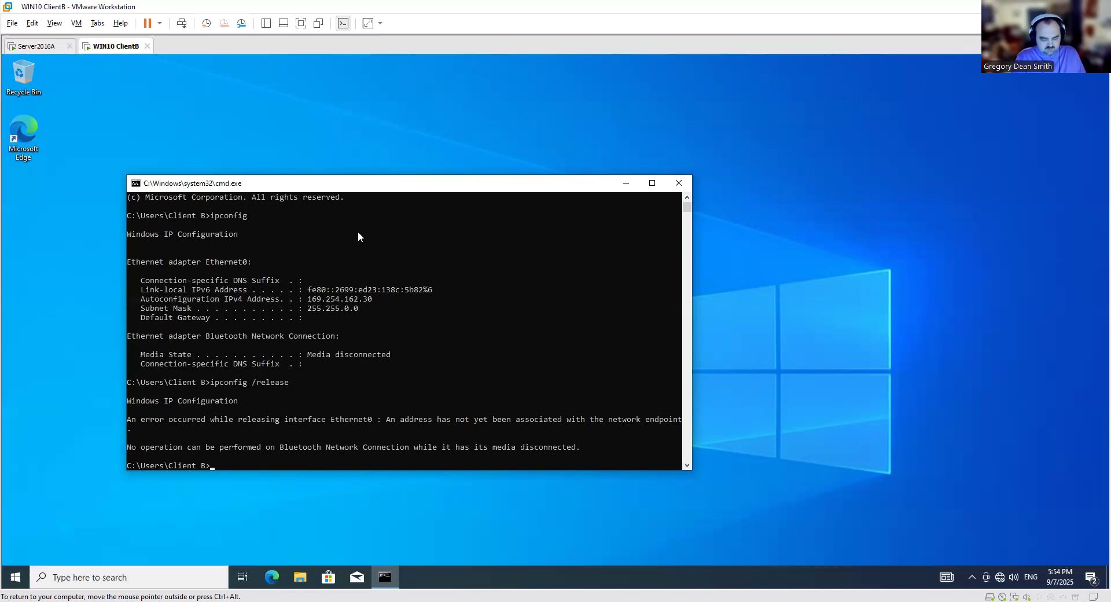
text(ipconfig /)
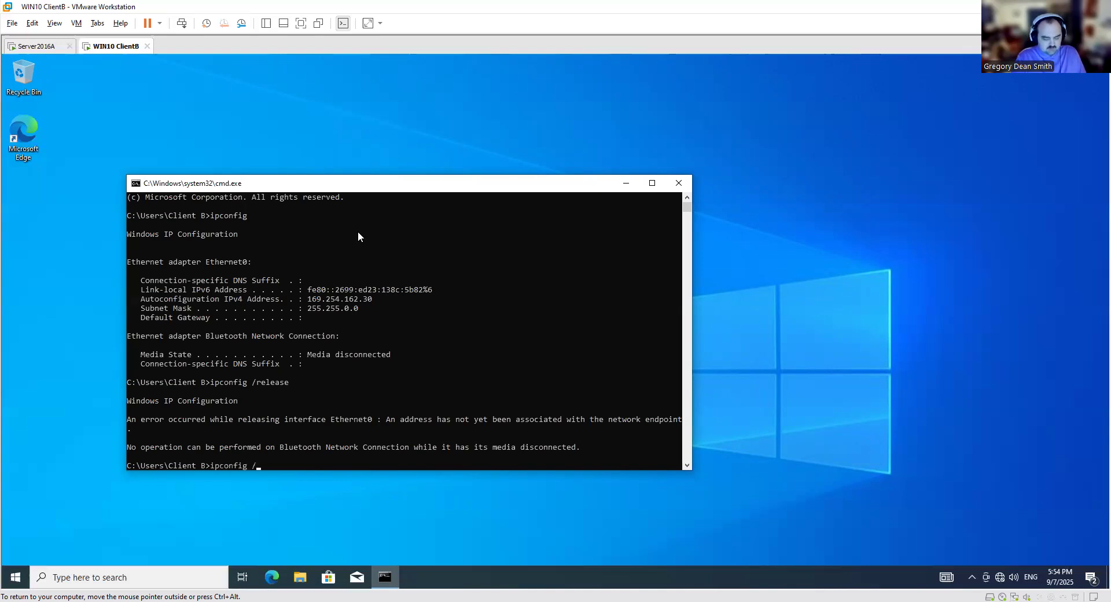
text(renew)
key(Return)
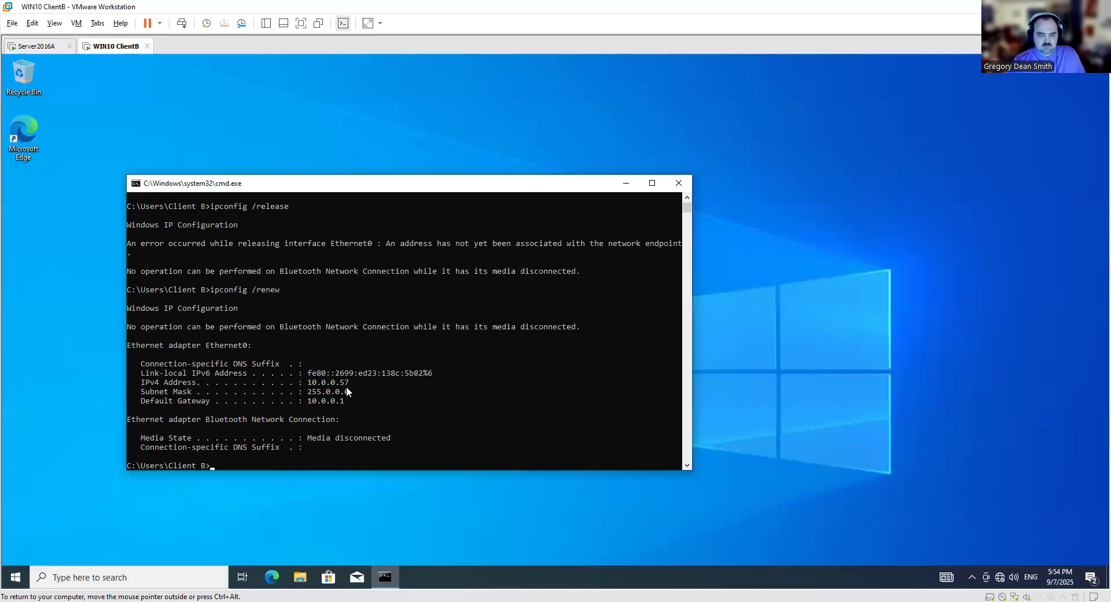
Switch to the Server2016A virtual machine and refresh the Project Scope's address leases to check for the client's lease.
click(51, 49)
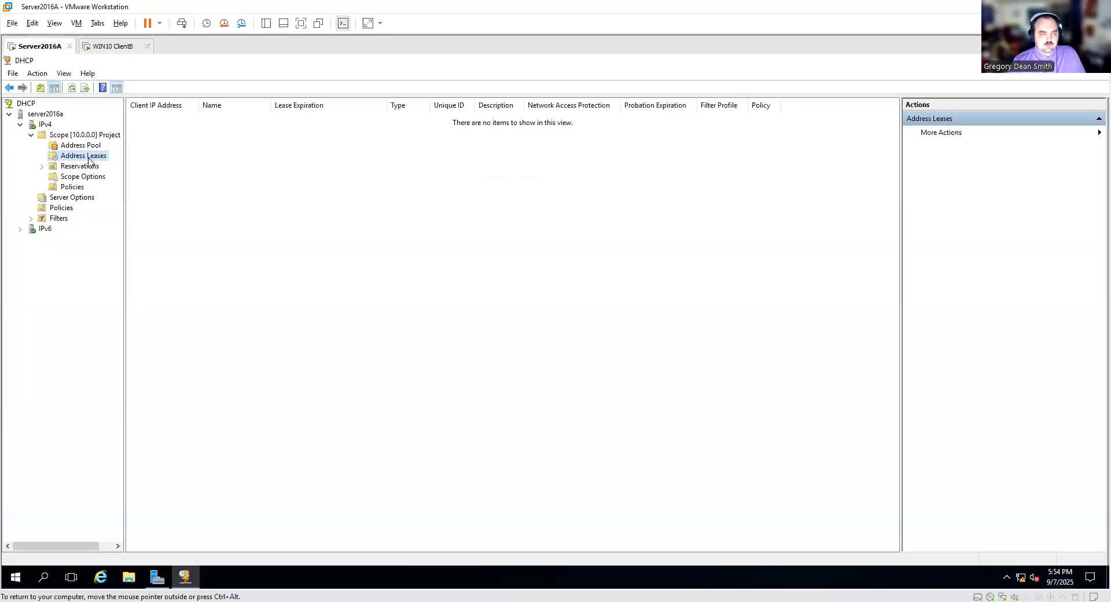
click(72, 87)
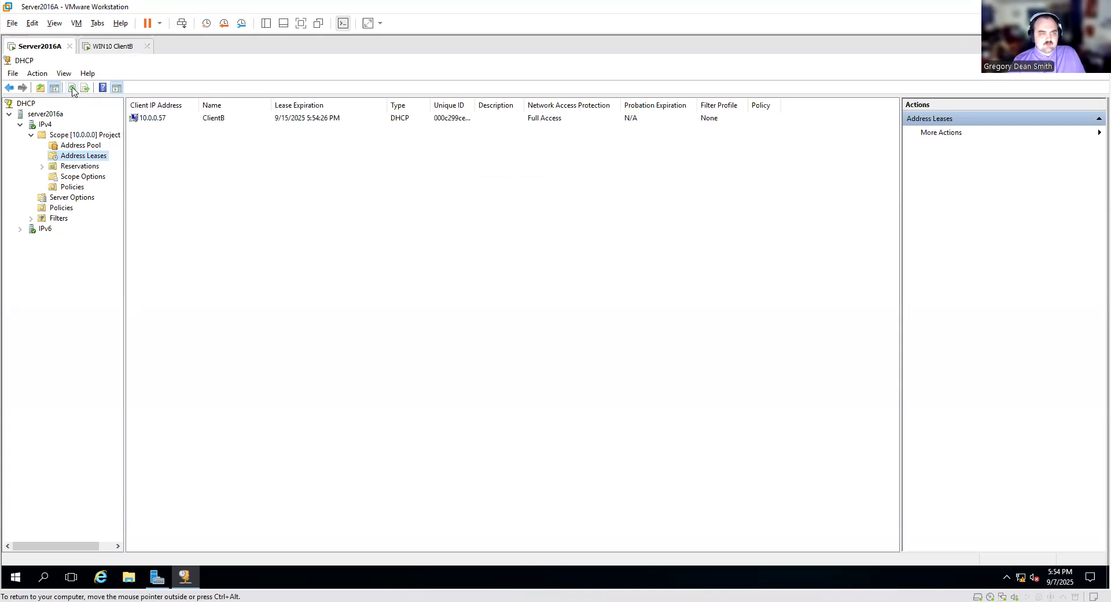